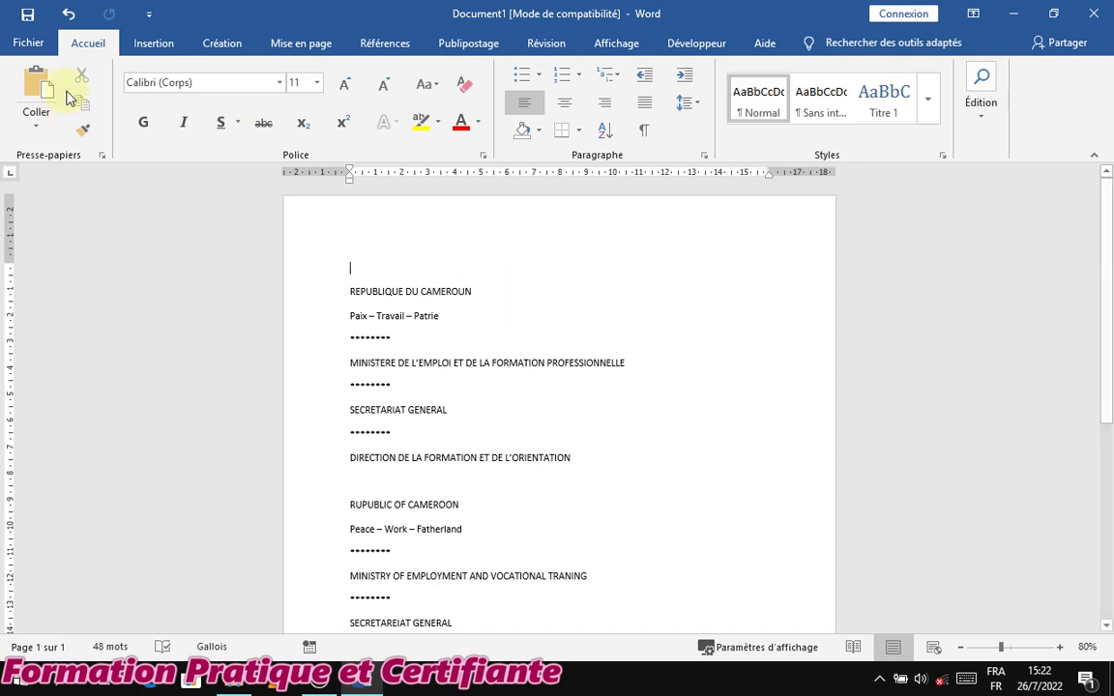
Step: Insert a table with one row and three columns on the empty line above the header text
click(163, 45)
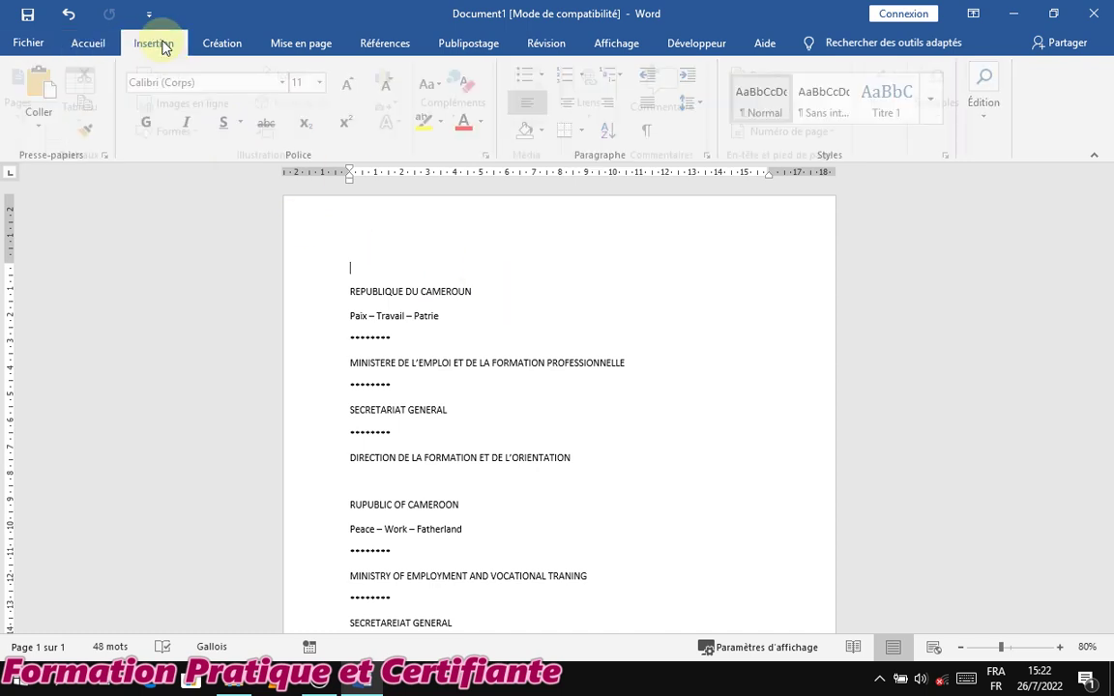
click(104, 117)
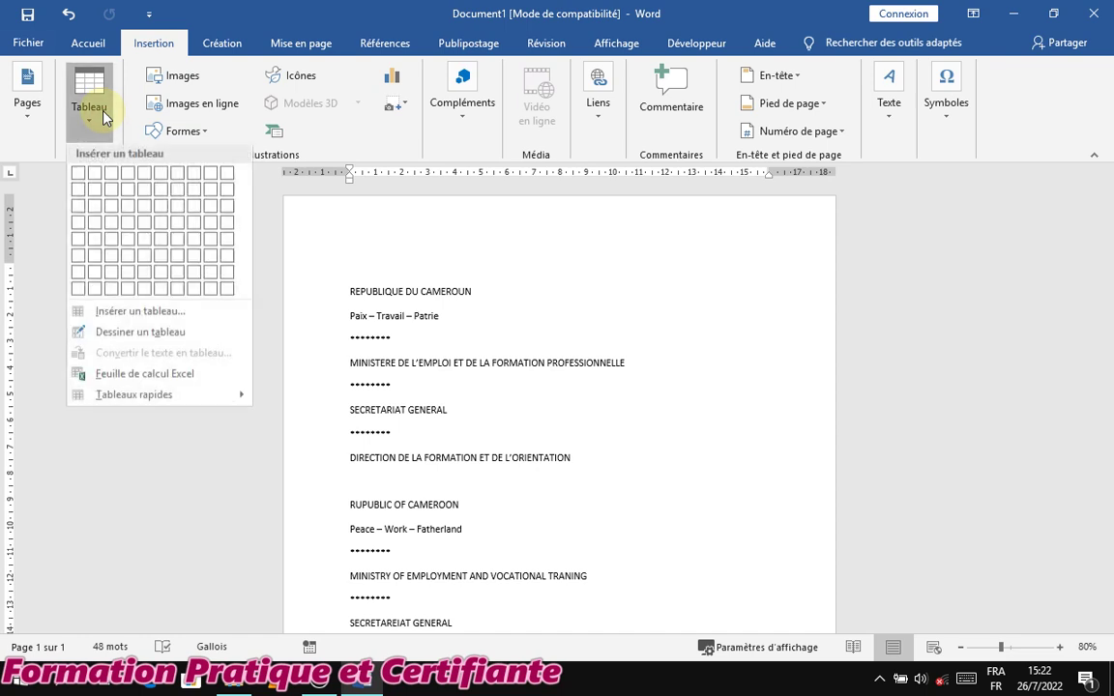
click(110, 178)
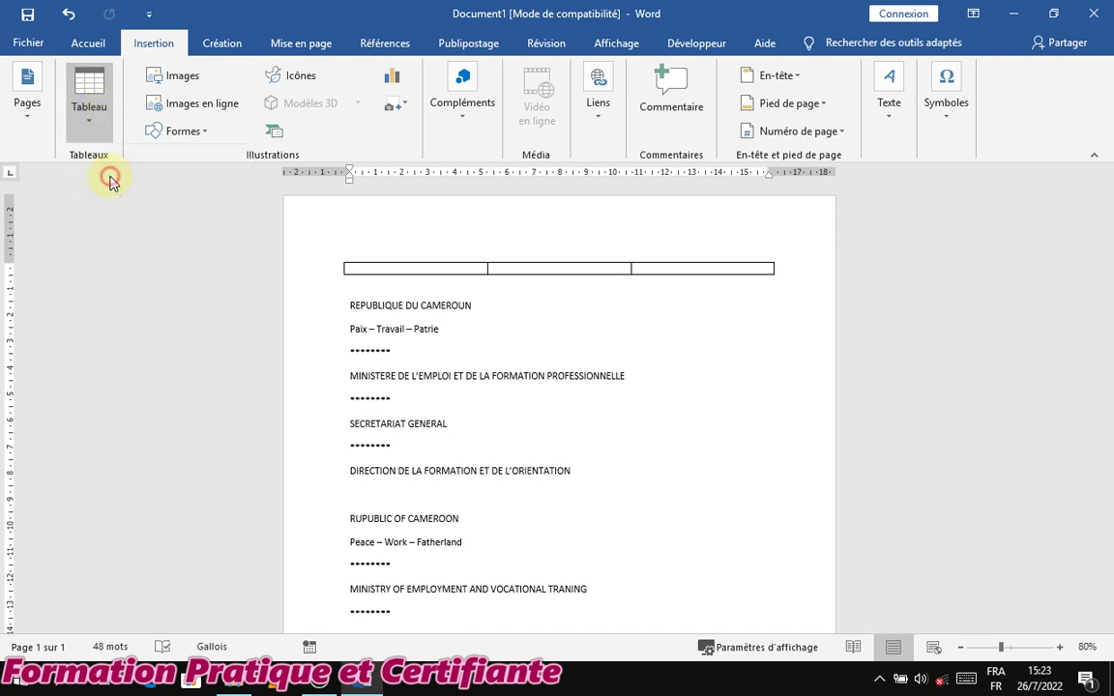
Step: Move the French header block, from REPUBLIQUE DU CAMEROUN to DIRECTION DE LA FORMATION ET DE L'ORIENTATION, into the table's first cell
drag(361, 316, 569, 471)
key(ctrl+x)
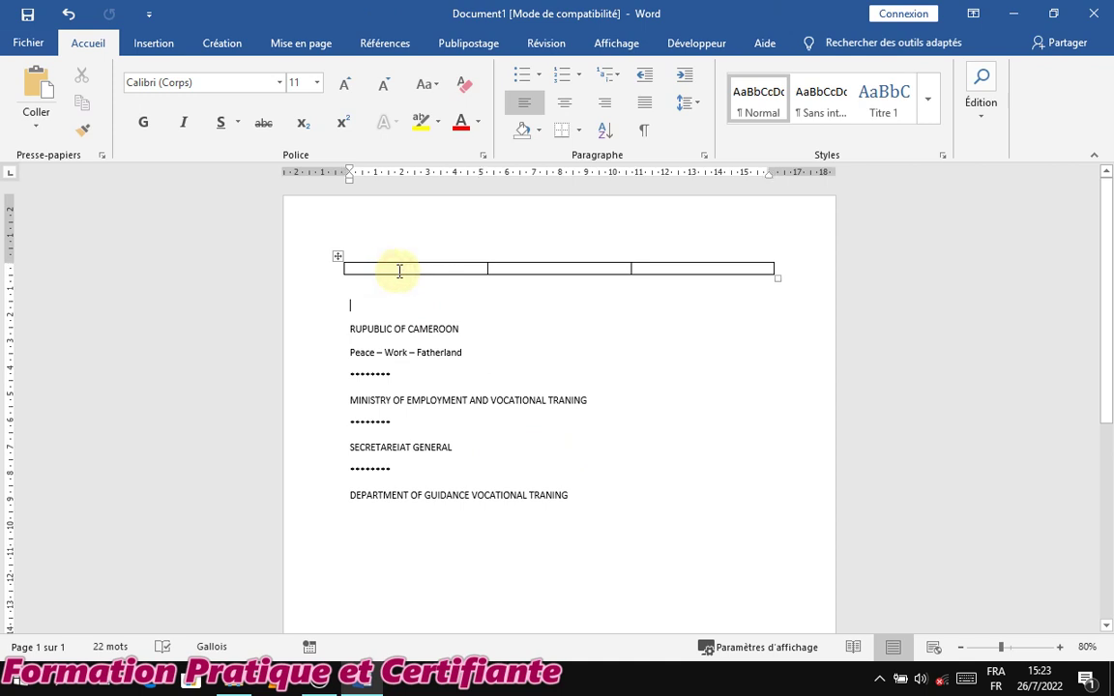
click(400, 270)
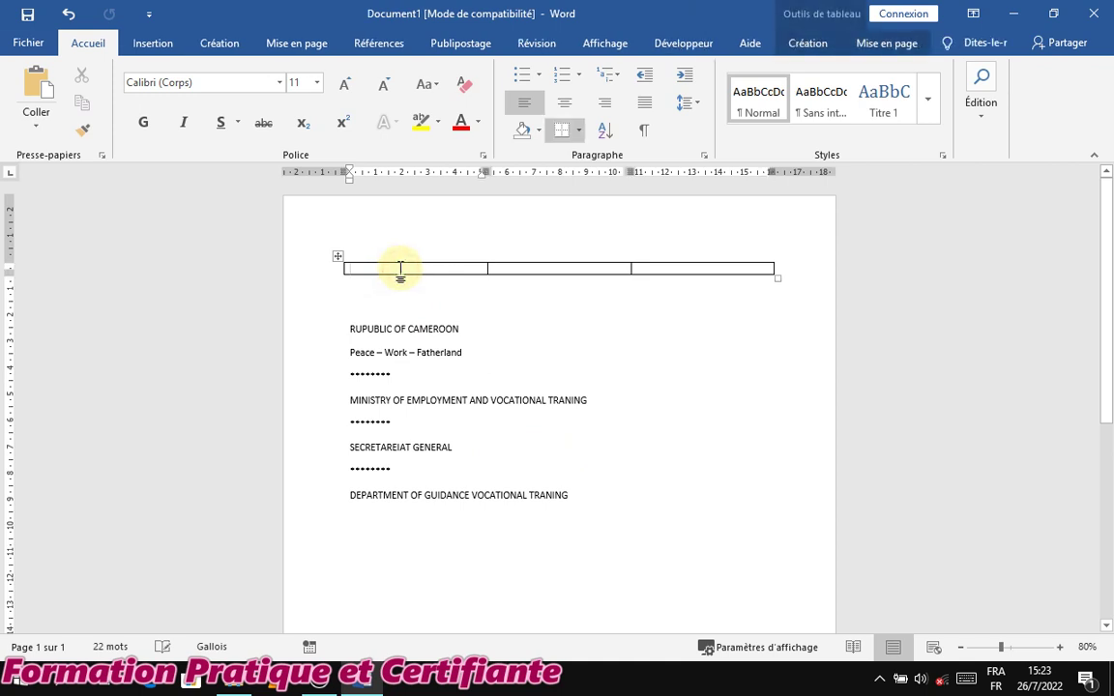
key(ctrl+v)
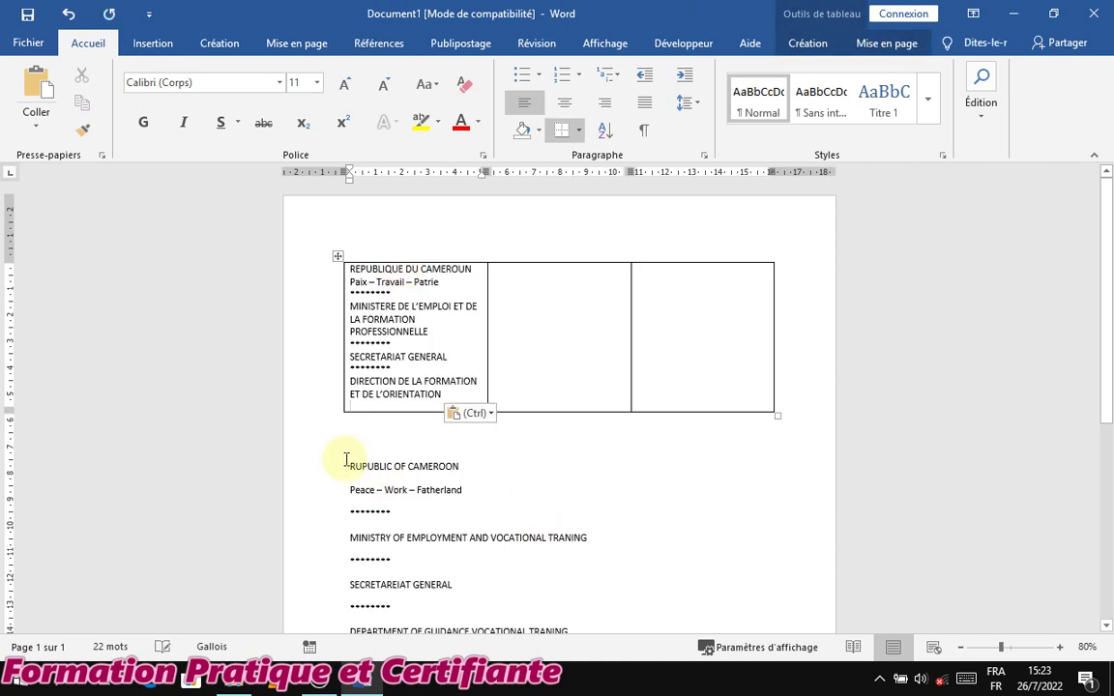
Step: Move the English header block, from RUPUBLIC OF CAMEROON to DEPARTMENT OF GUIDANCE VOCATIONAL TRANING, into the table's third cell
drag(343, 464, 557, 470)
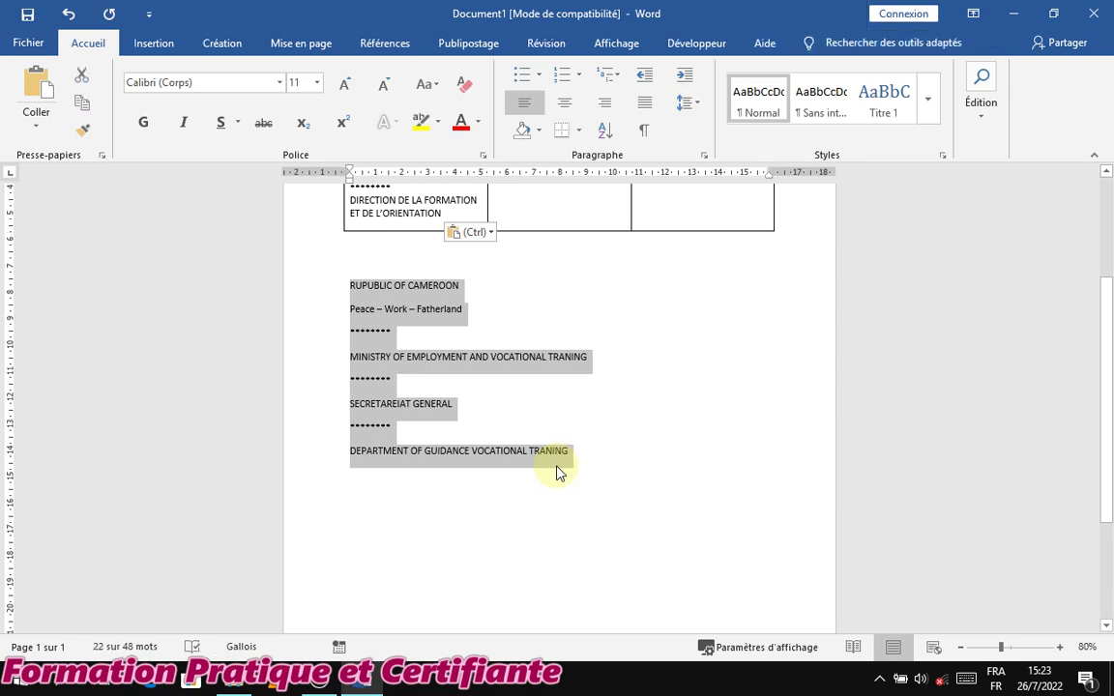
key(Delete)
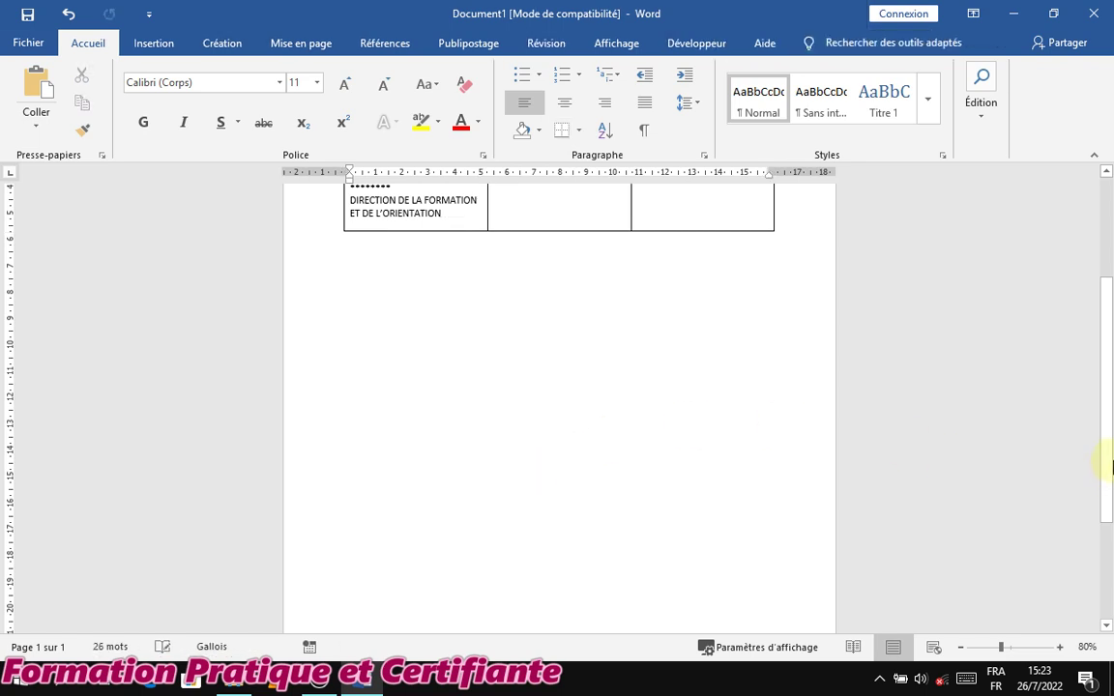
scroll(1094, 346, up, 4)
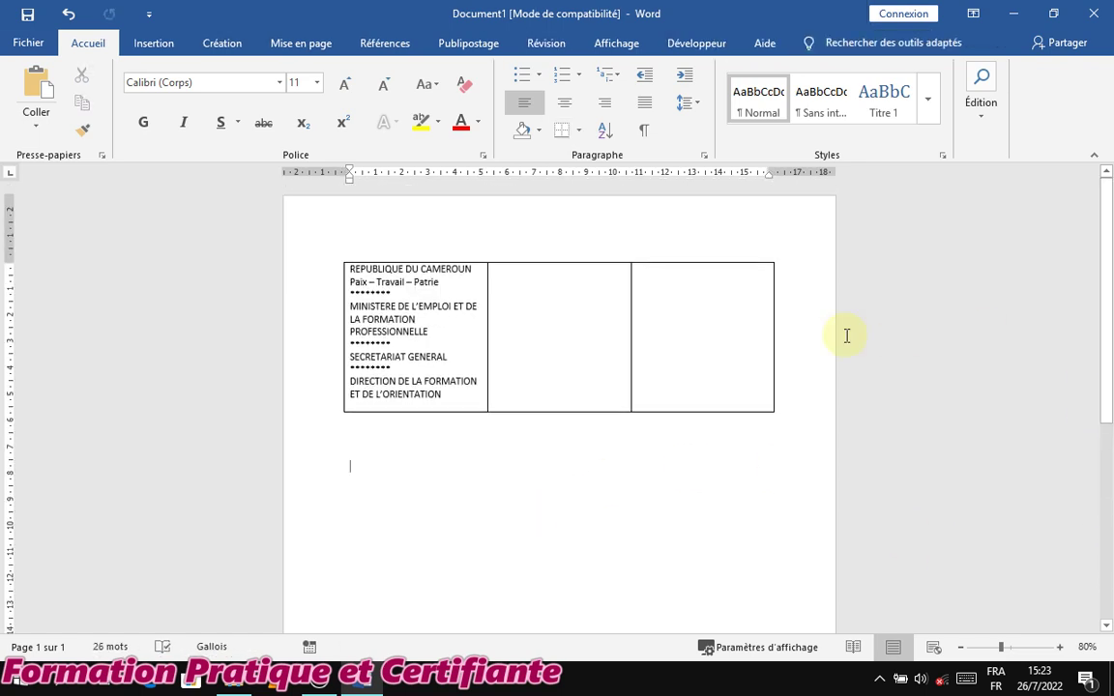
click(708, 314)
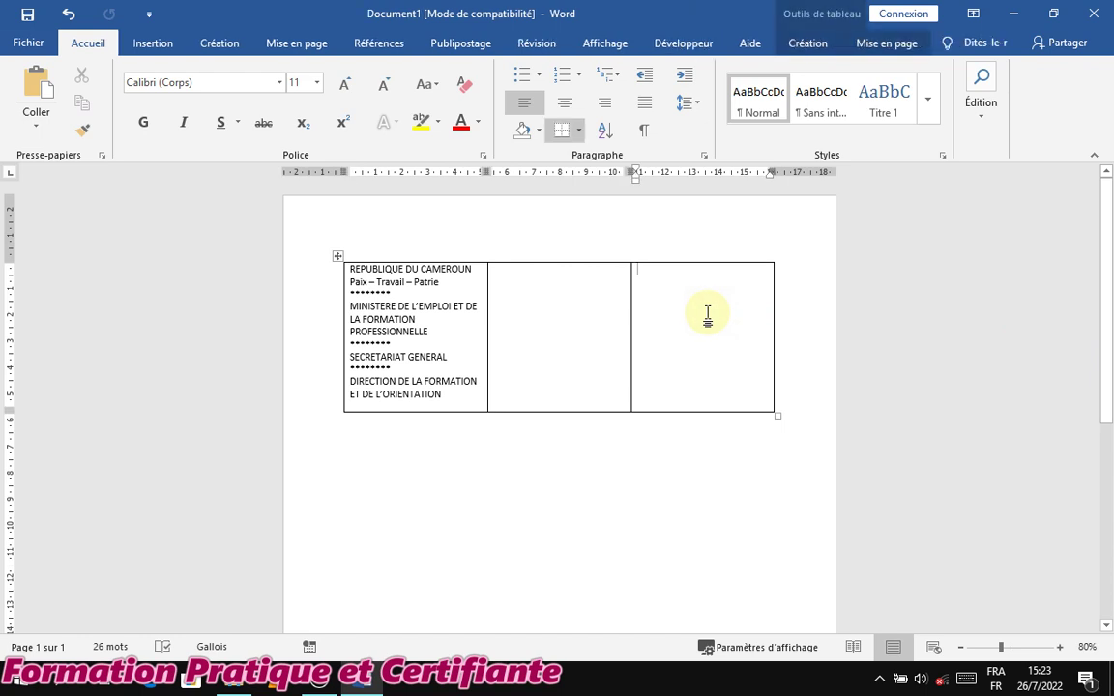
key(ctrl+v)
click(570, 447)
Step: Try to centre the text of the whole table with paragraph alignment
drag(378, 282, 585, 388)
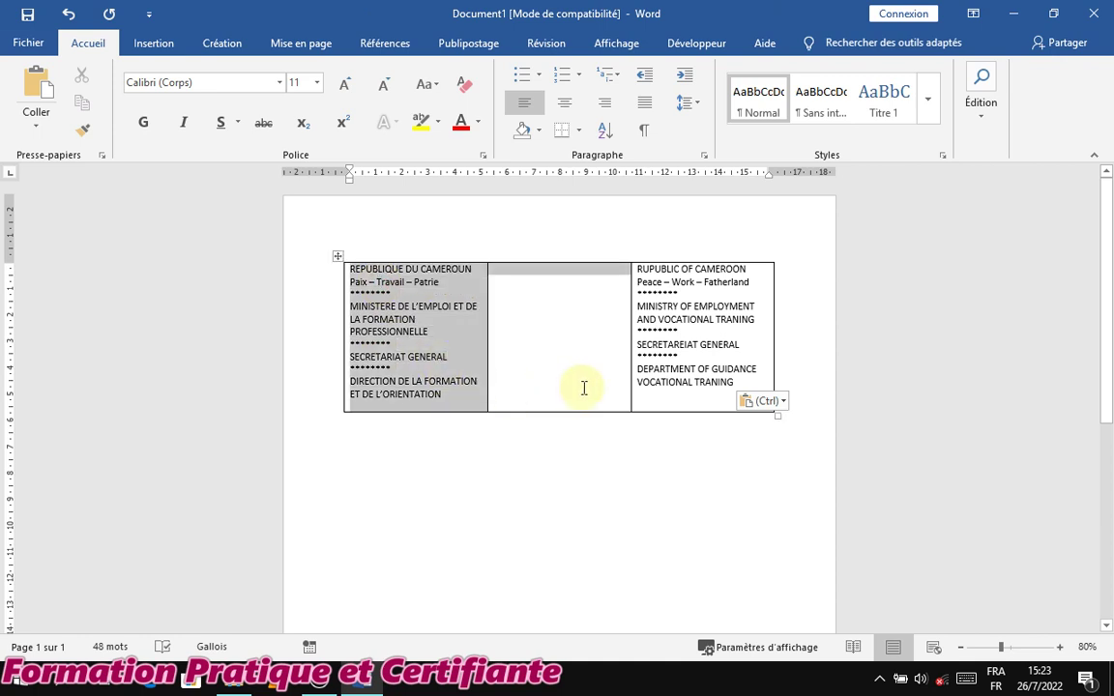
click(337, 257)
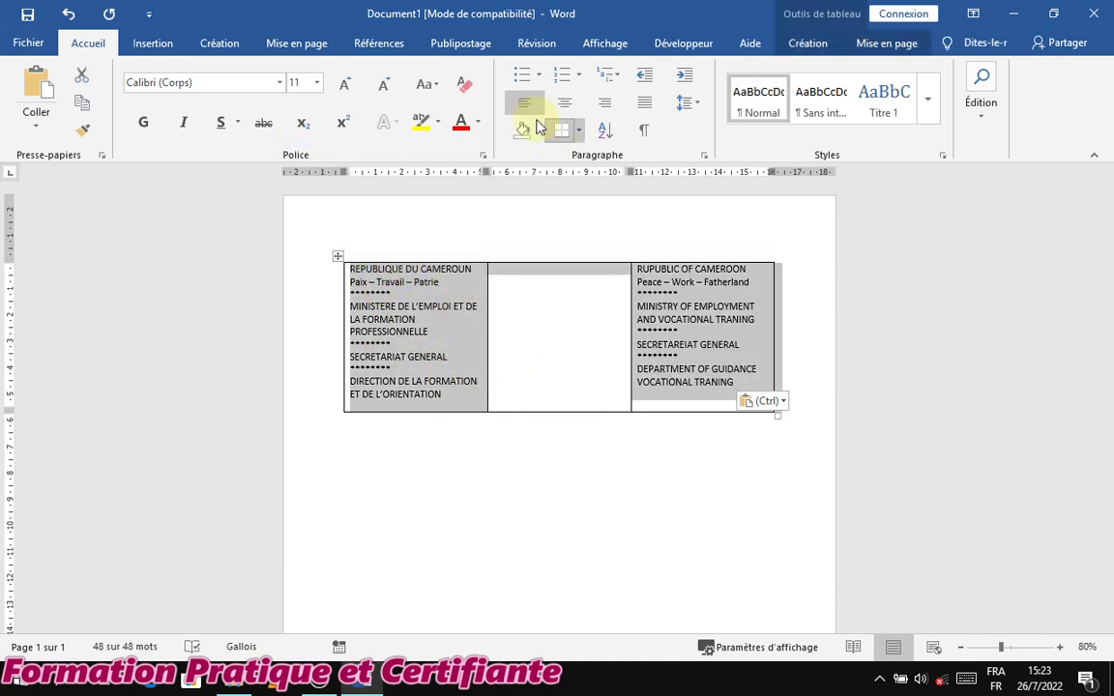
click(566, 105)
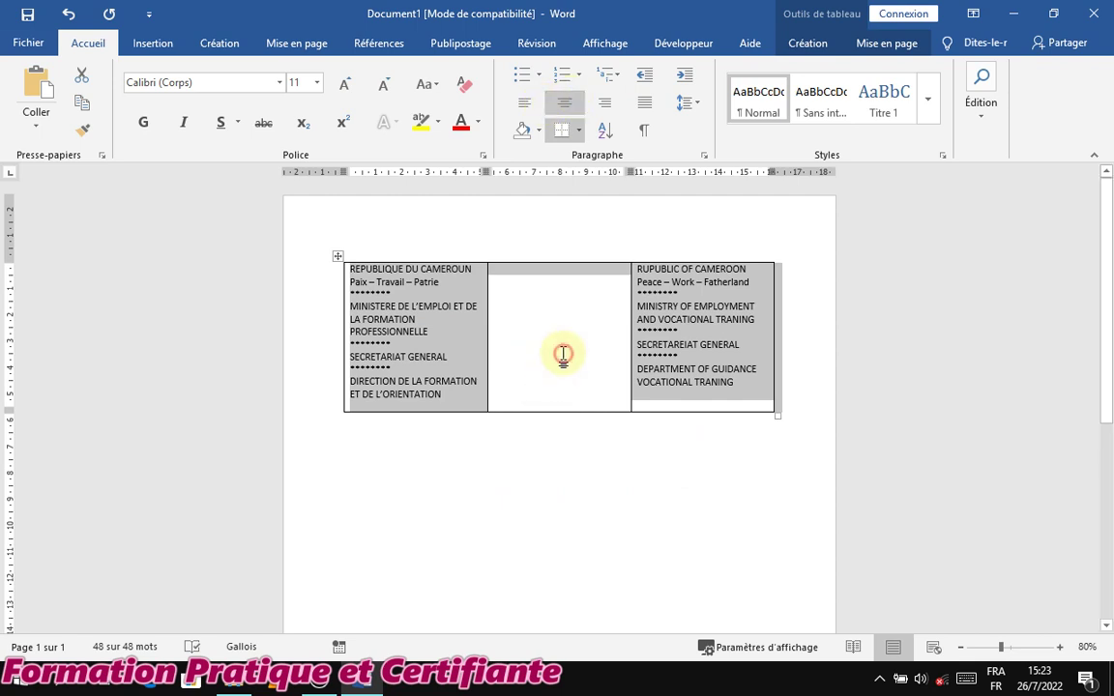
click(508, 320)
Step: Centre the contents of all the table's cells both horizontally and vertically
click(337, 256)
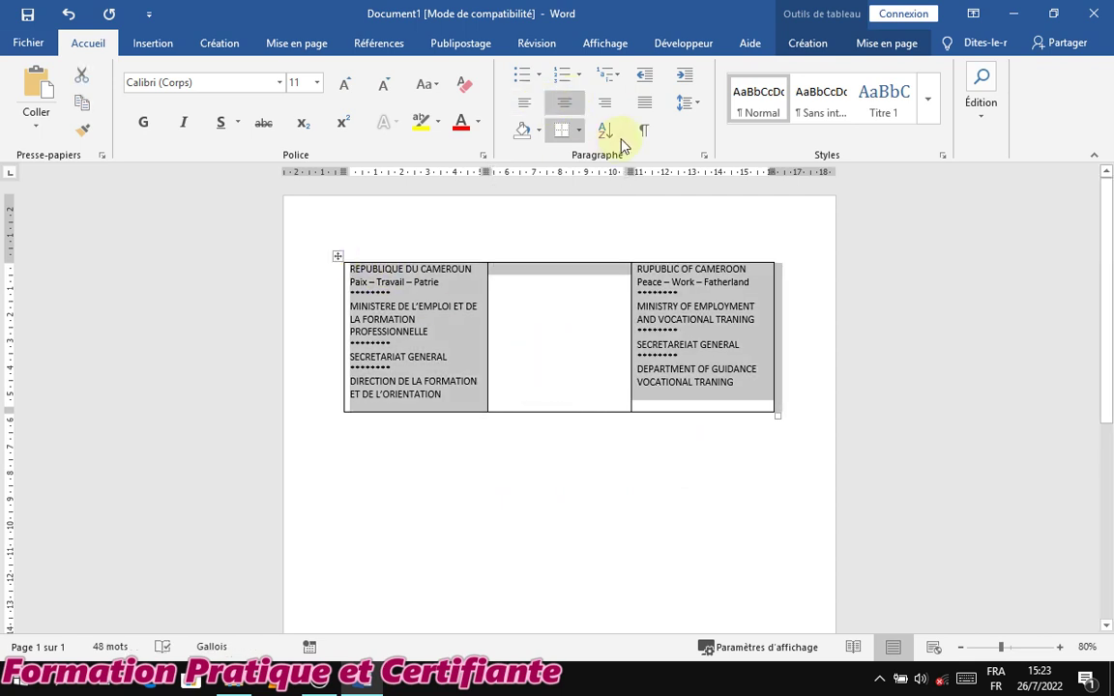
click(567, 104)
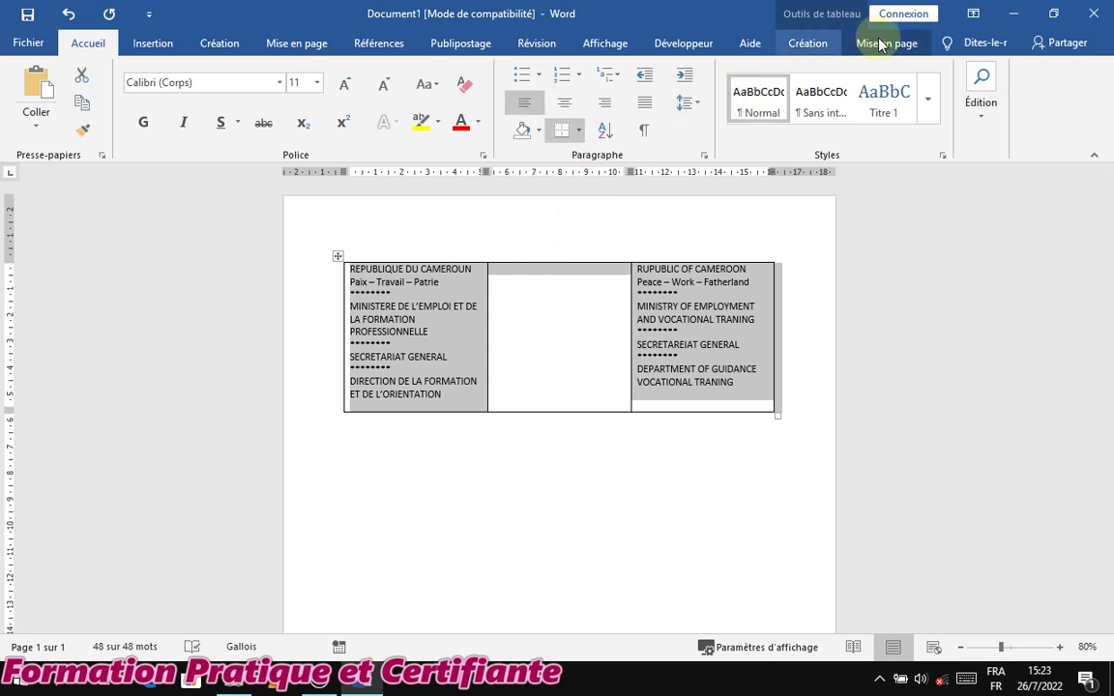
click(844, 39)
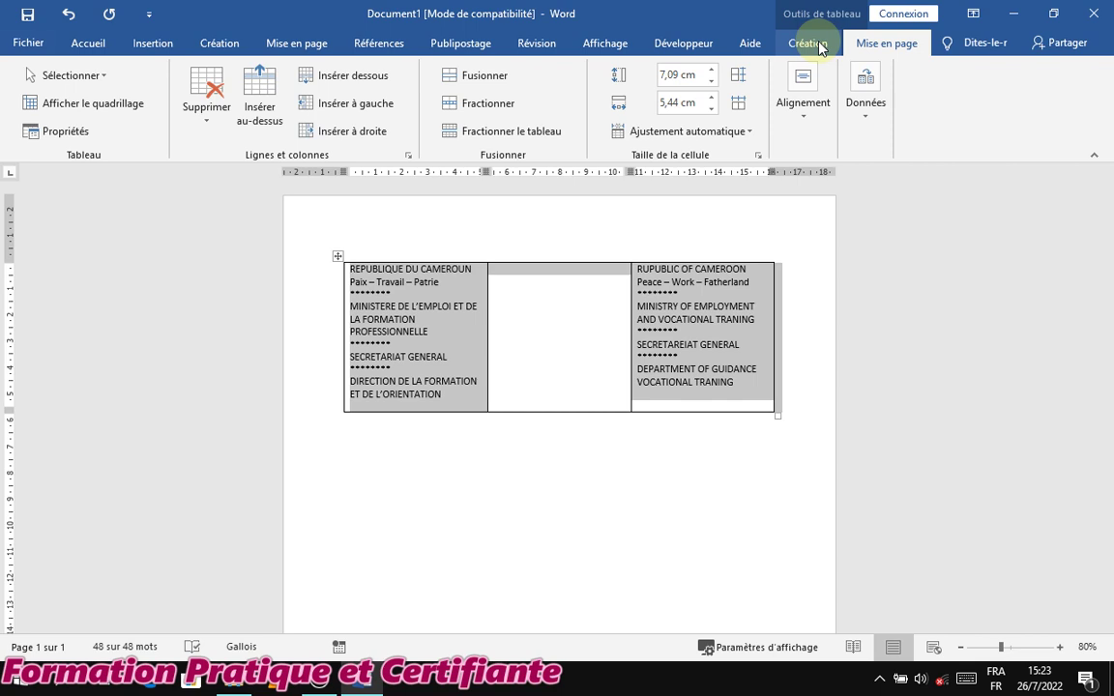
click(808, 44)
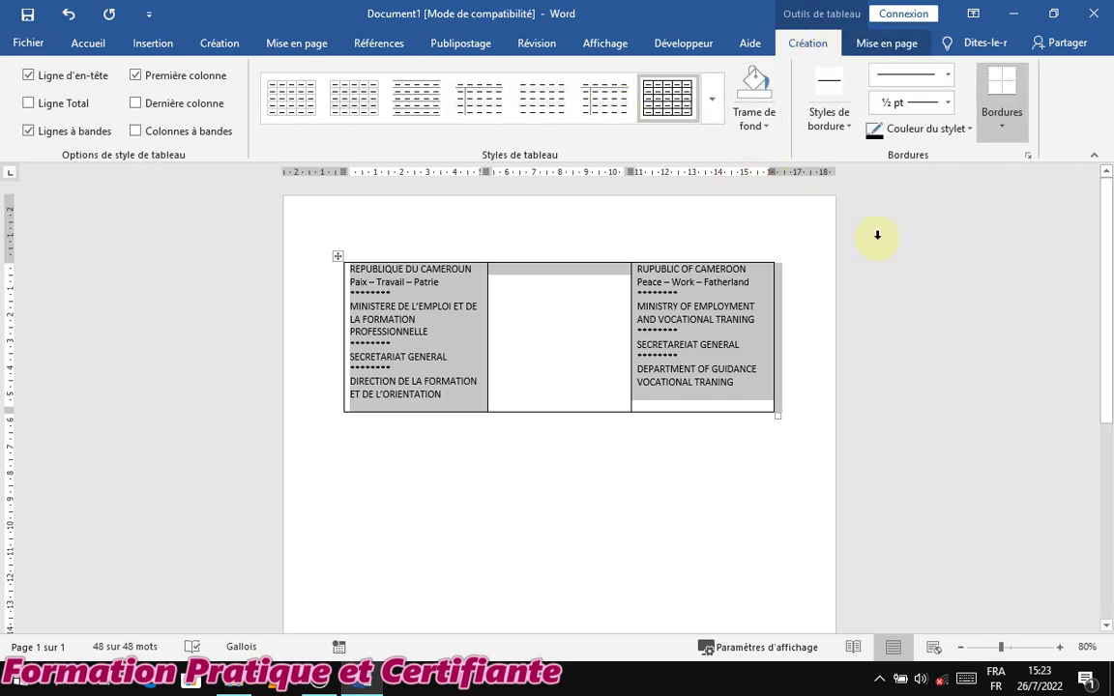
click(888, 42)
click(812, 128)
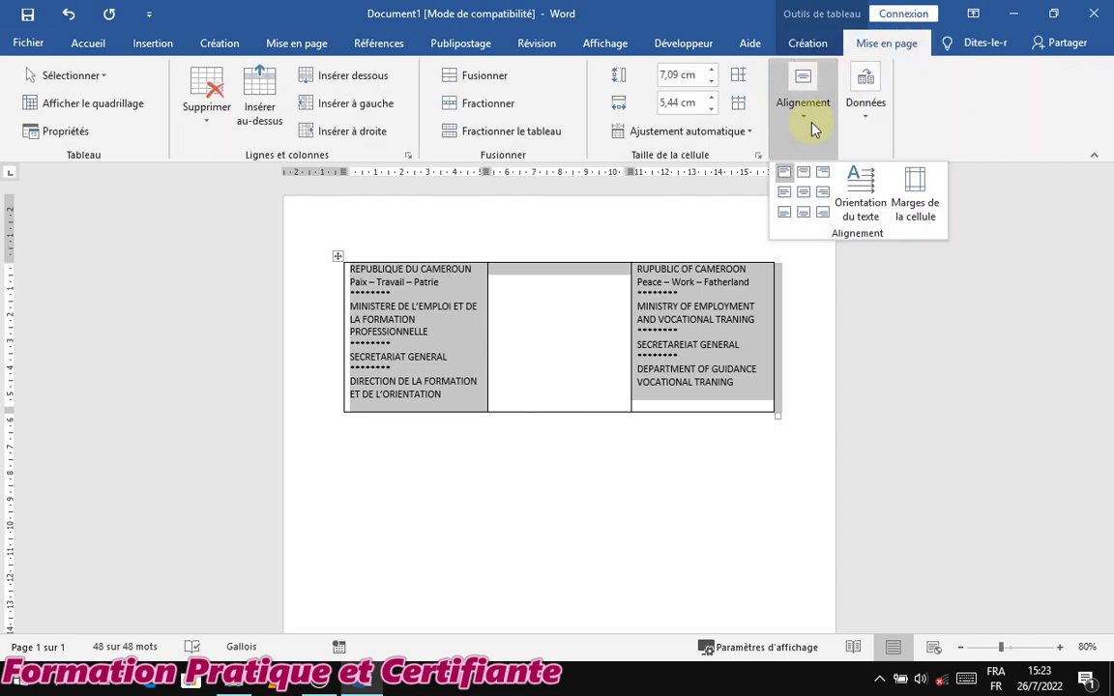
click(804, 194)
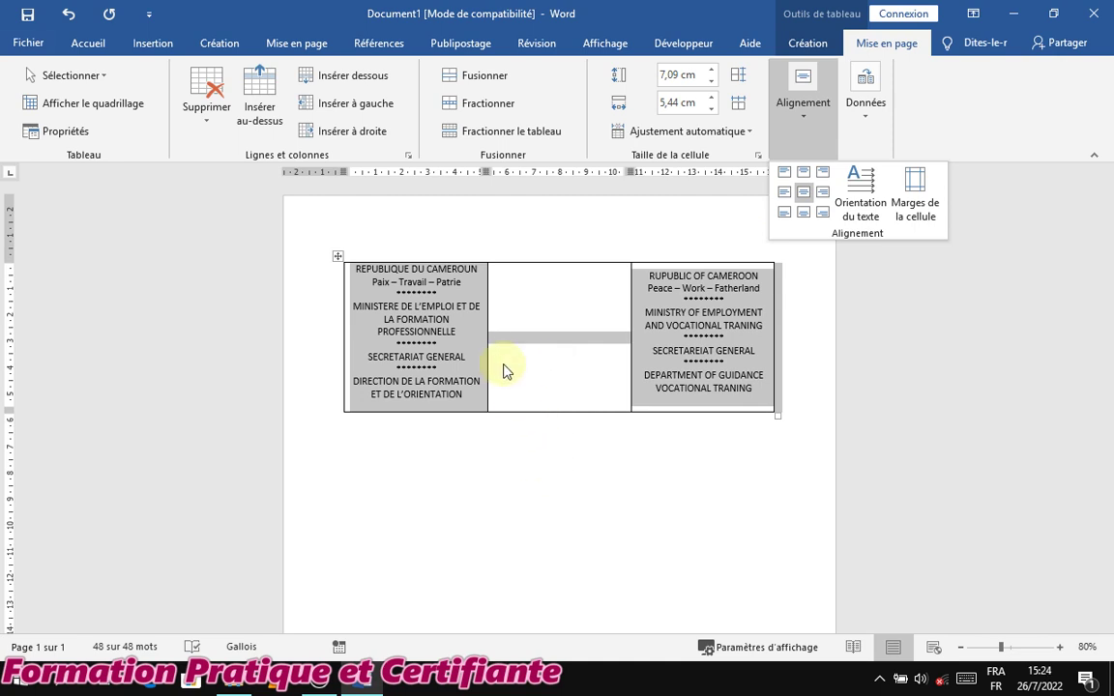
Step: Widen the French and English columns by moving their inner borders towards the middle, narrowing the empty column
click(509, 463)
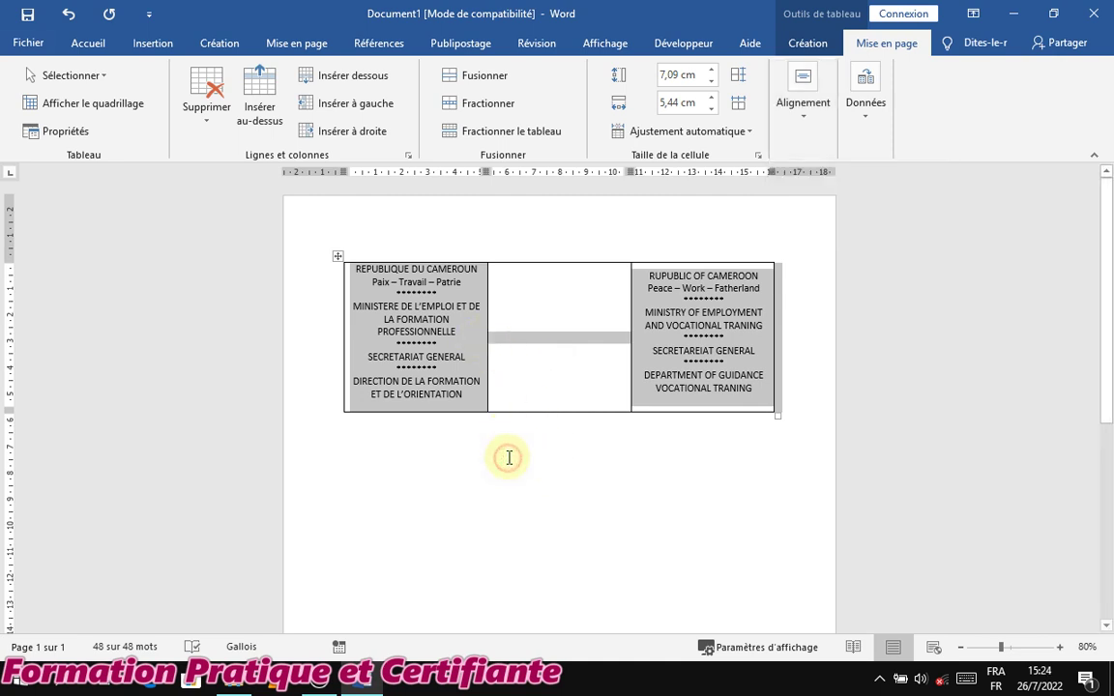
click(540, 414)
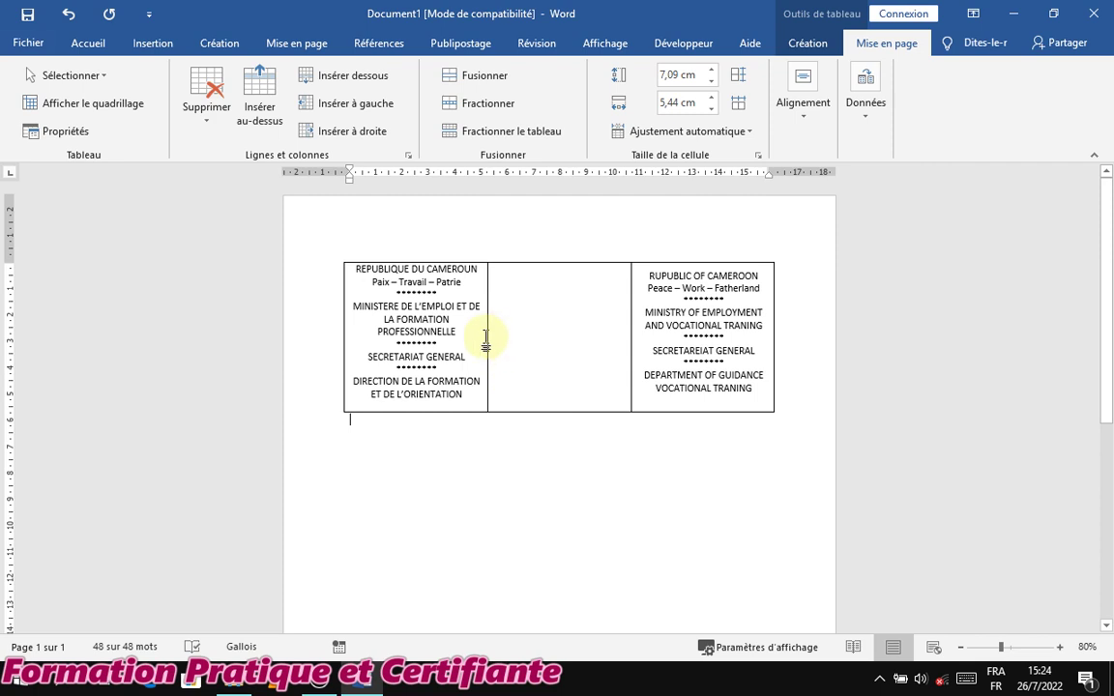
drag(489, 333, 508, 332)
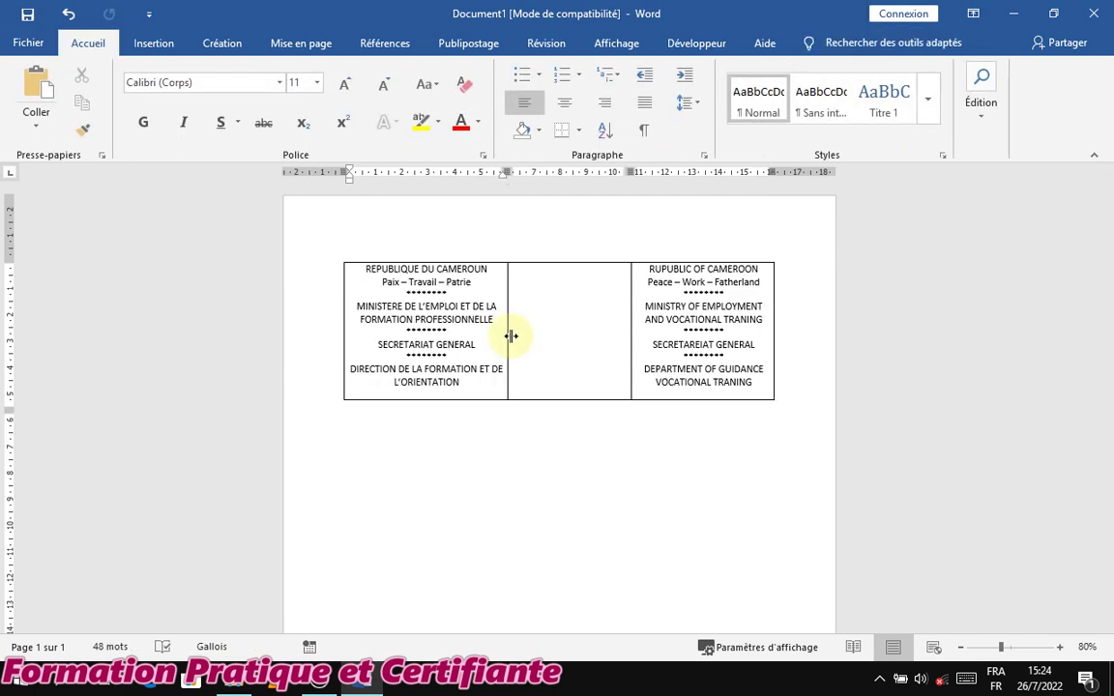
drag(631, 331, 606, 331)
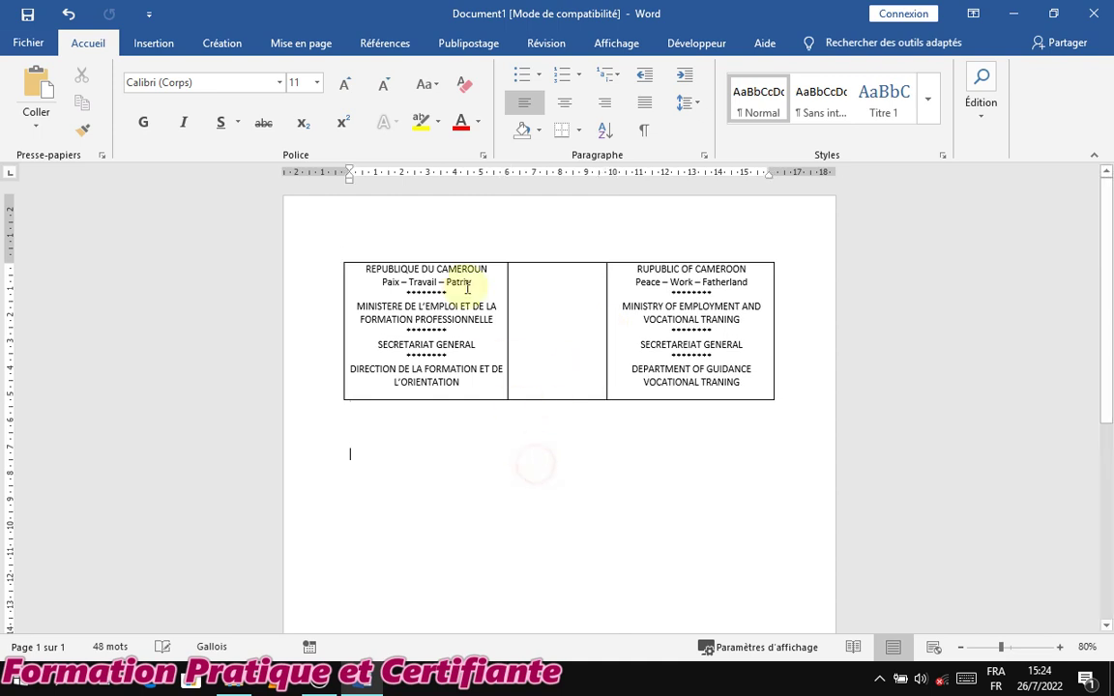
Step: Set the top page margin to 1 cm for the whole document
click(290, 40)
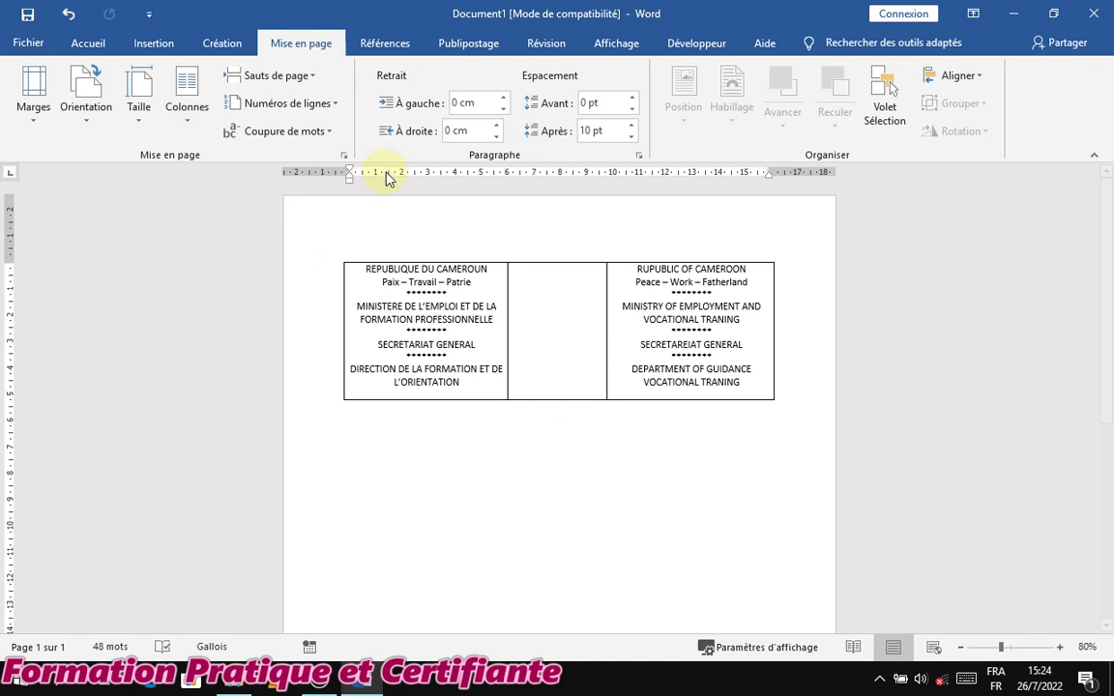
click(343, 155)
click(344, 155)
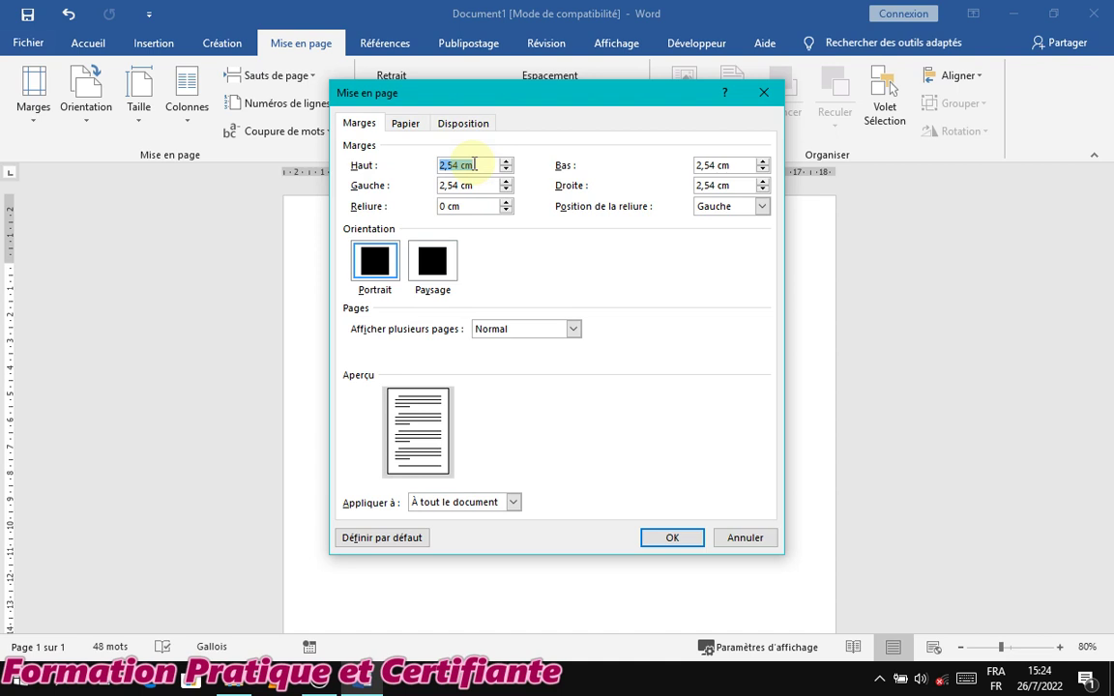
text(1)
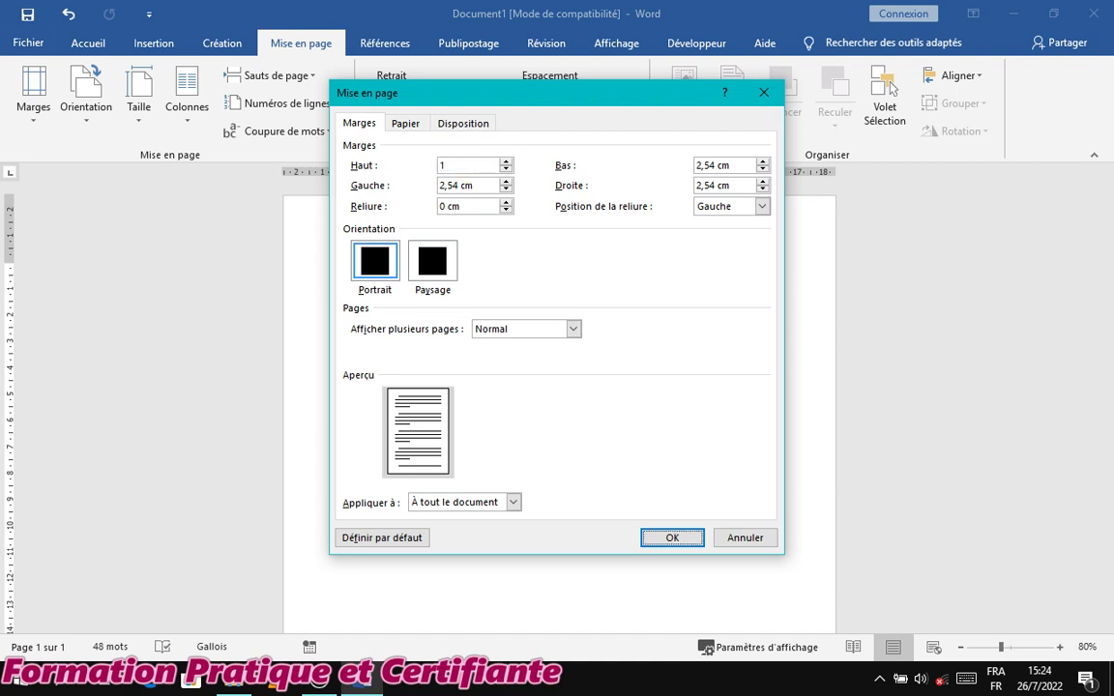
key(Return)
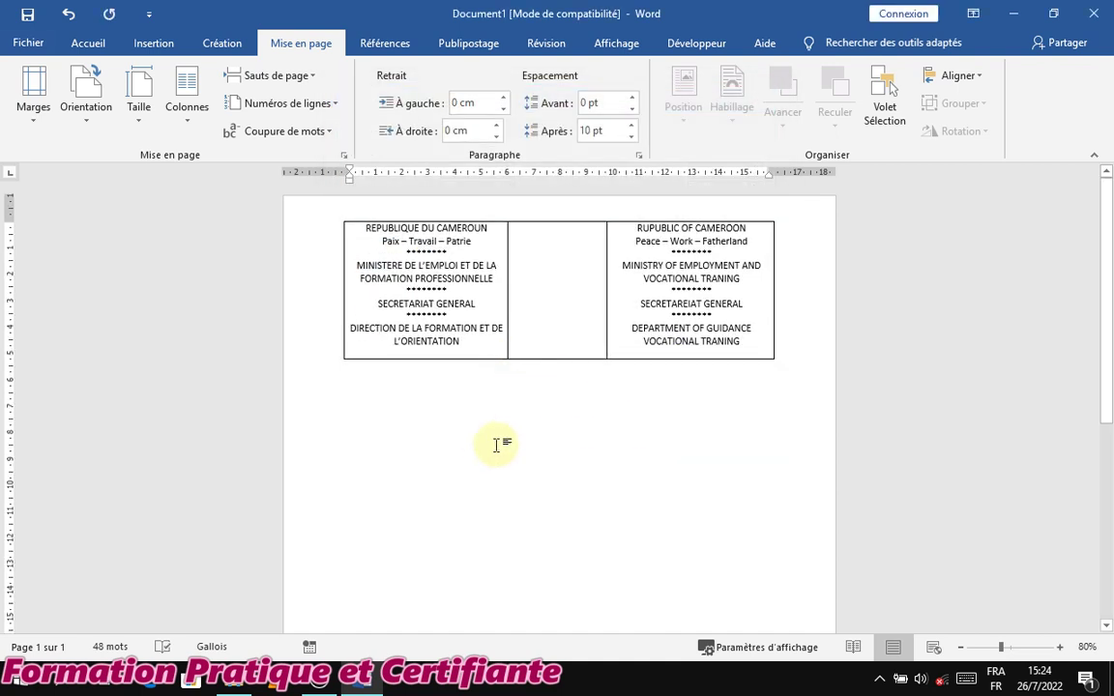
Step: Remove all borders from the entire header table
click(414, 238)
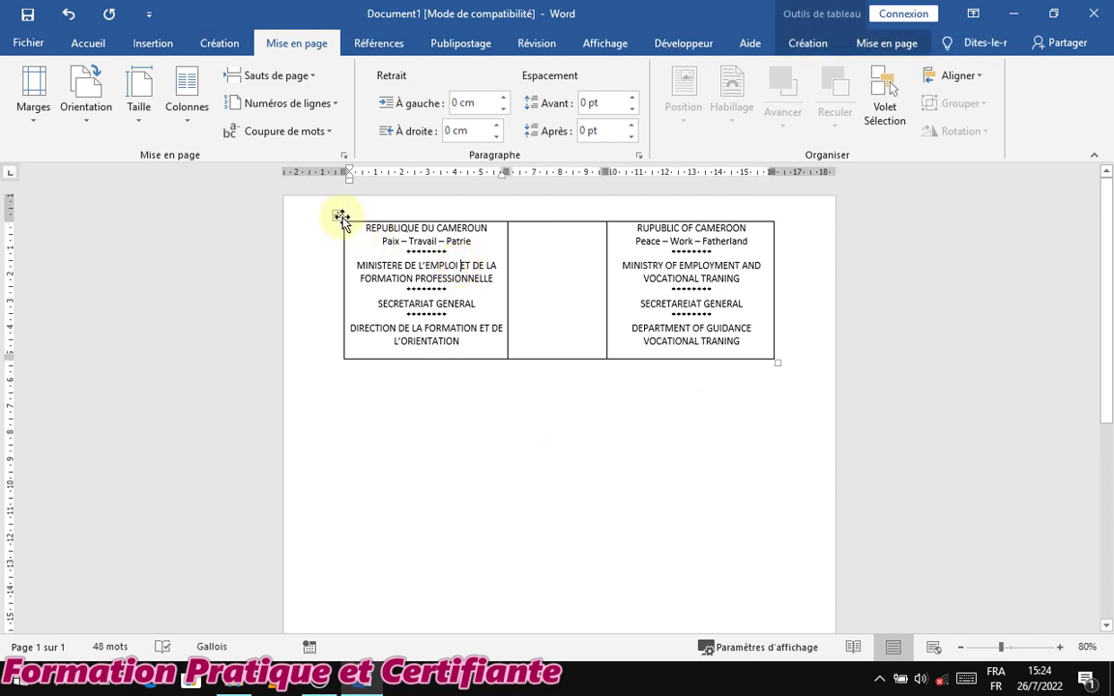
click(340, 217)
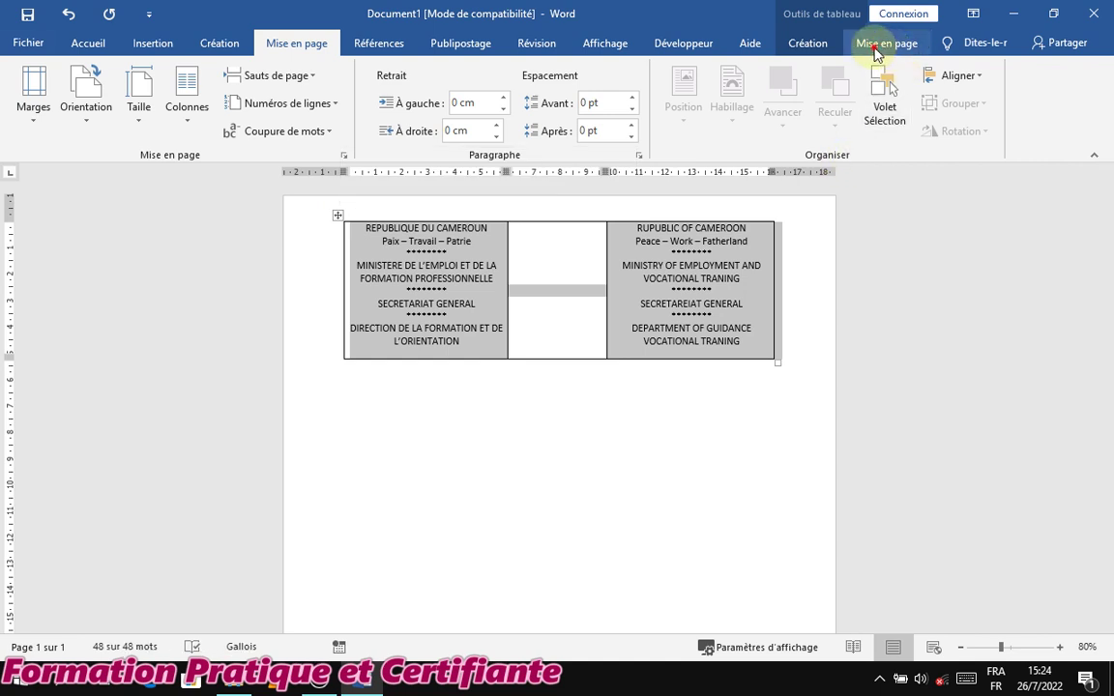
click(879, 46)
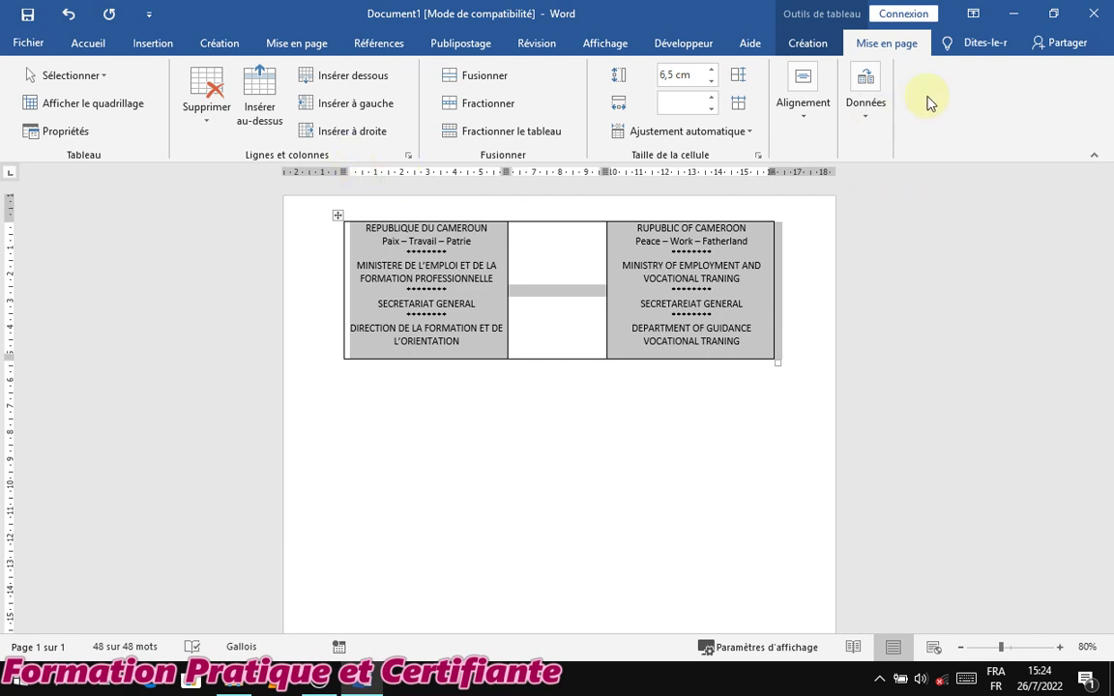
click(815, 122)
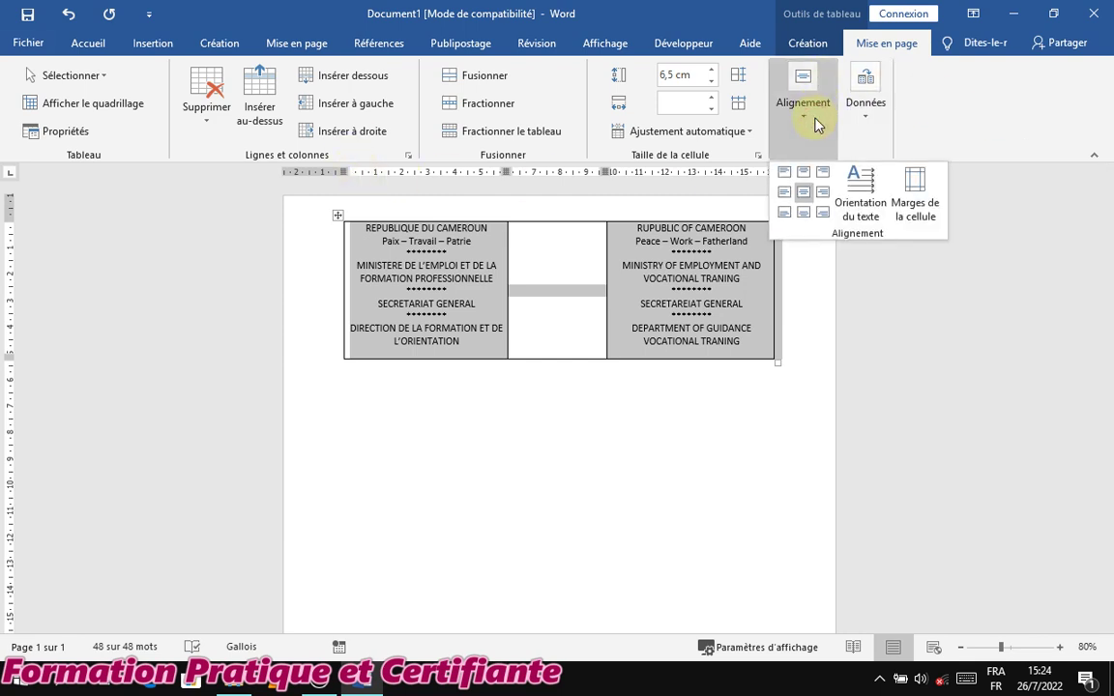
click(815, 121)
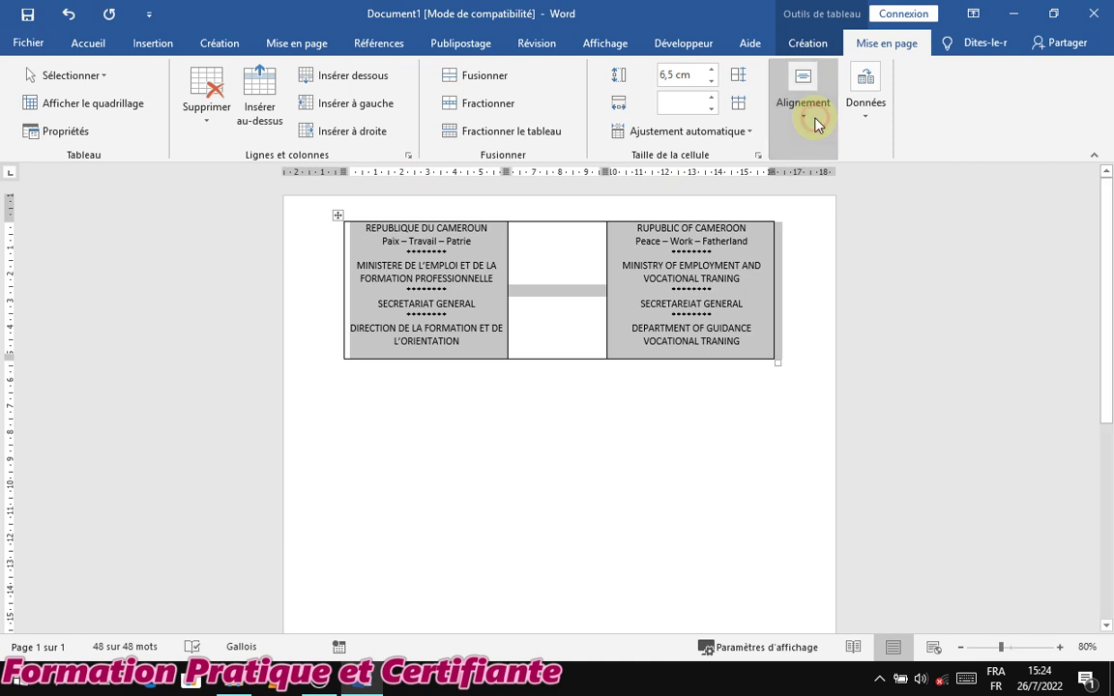
click(808, 43)
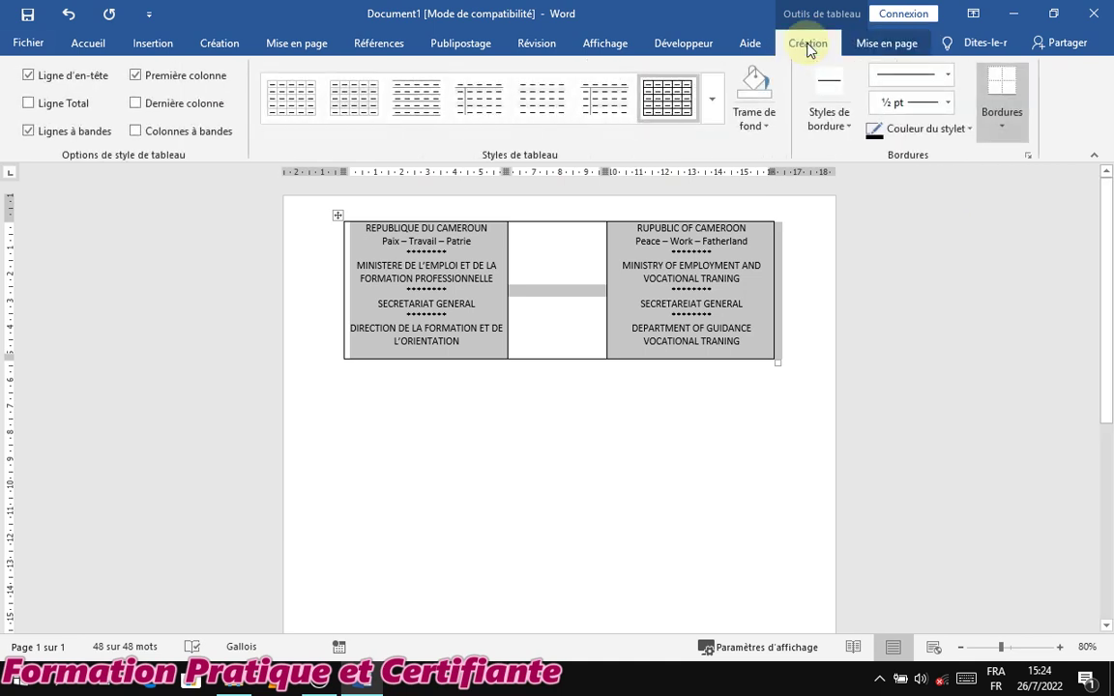
click(997, 134)
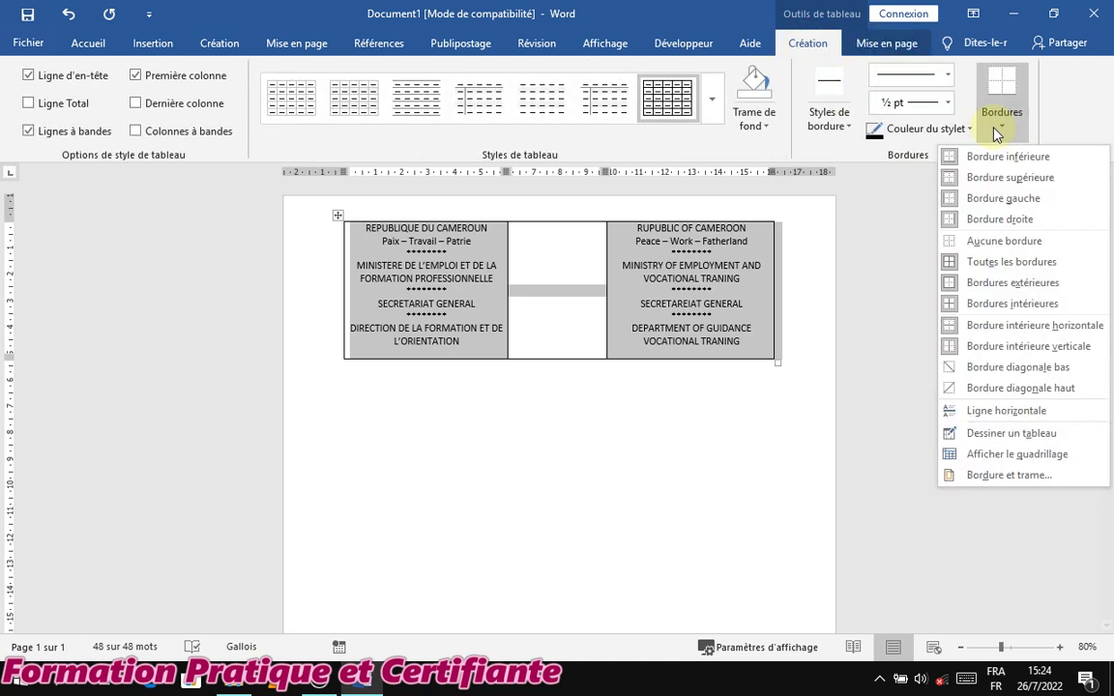
click(989, 241)
click(500, 486)
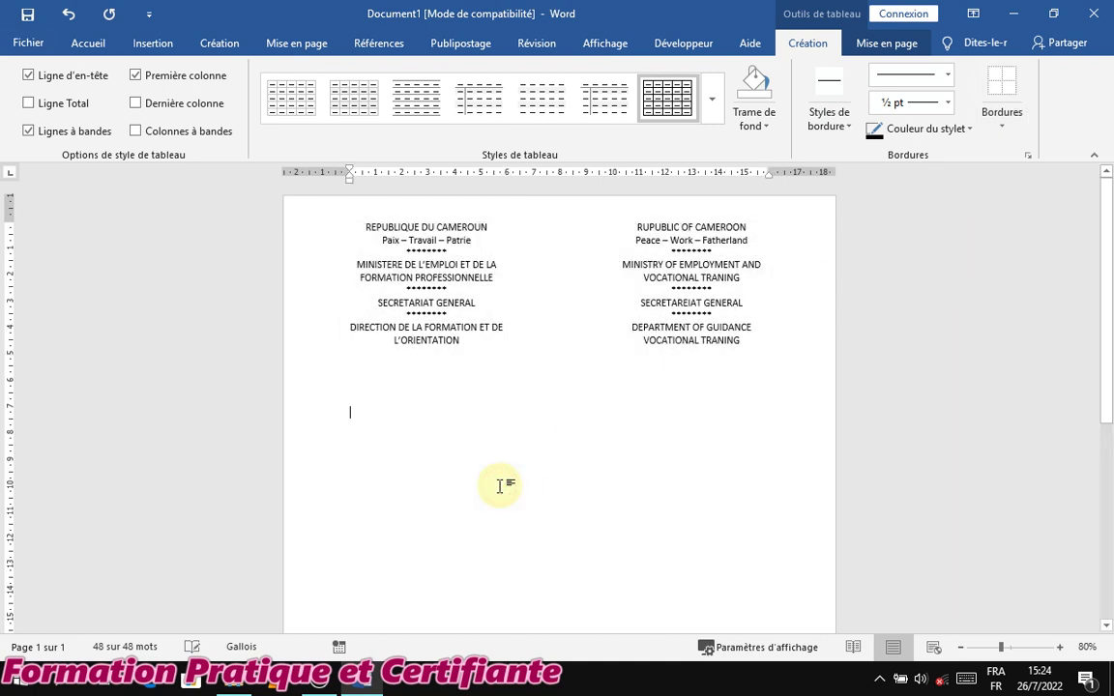
Step: Below the header table, add a line reading "N/L________________/" with "DATE" at a tab stop at about 10.5 cm
click(377, 391)
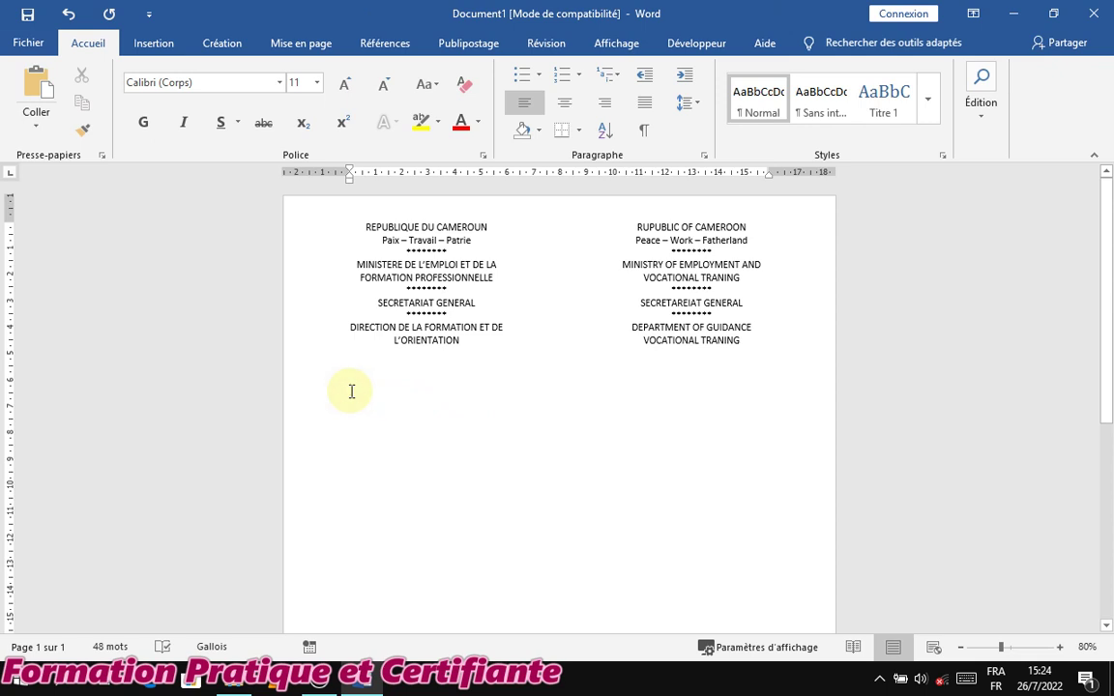
text(n)
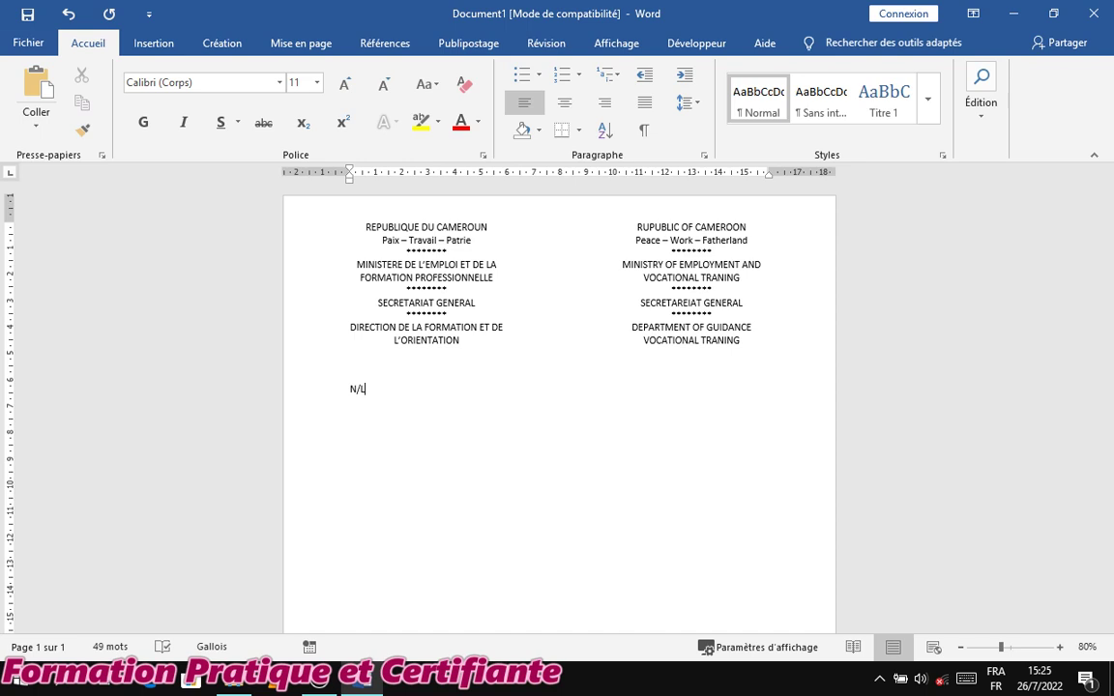
text(________________/)
key(Tab)
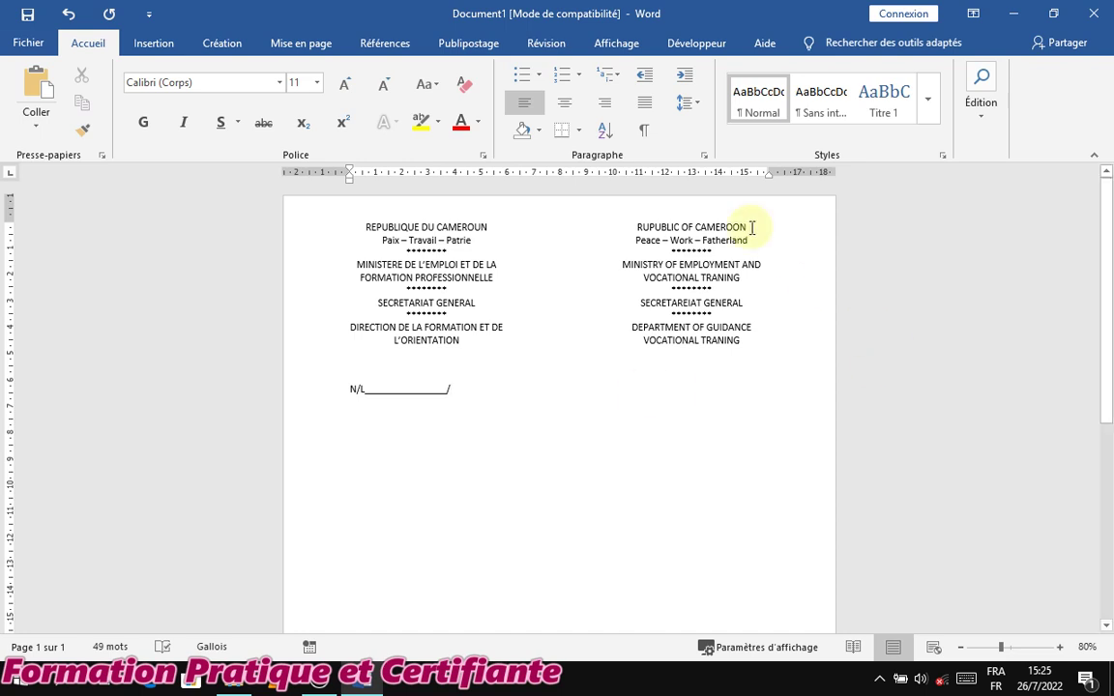
click(625, 174)
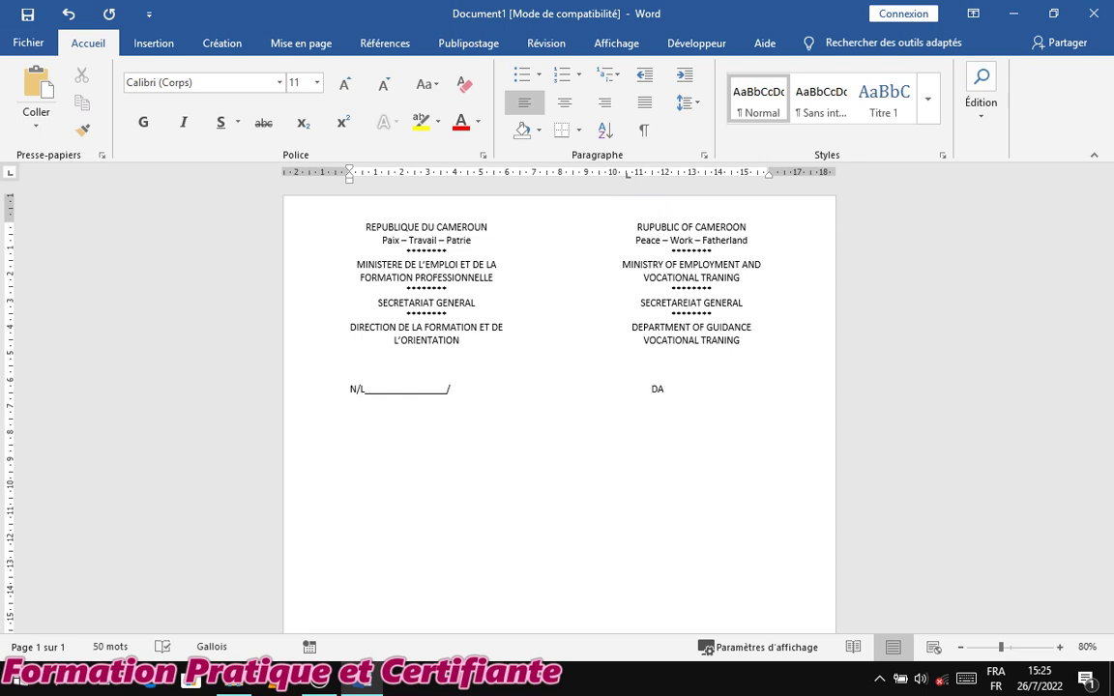
text(E)
key(Return)
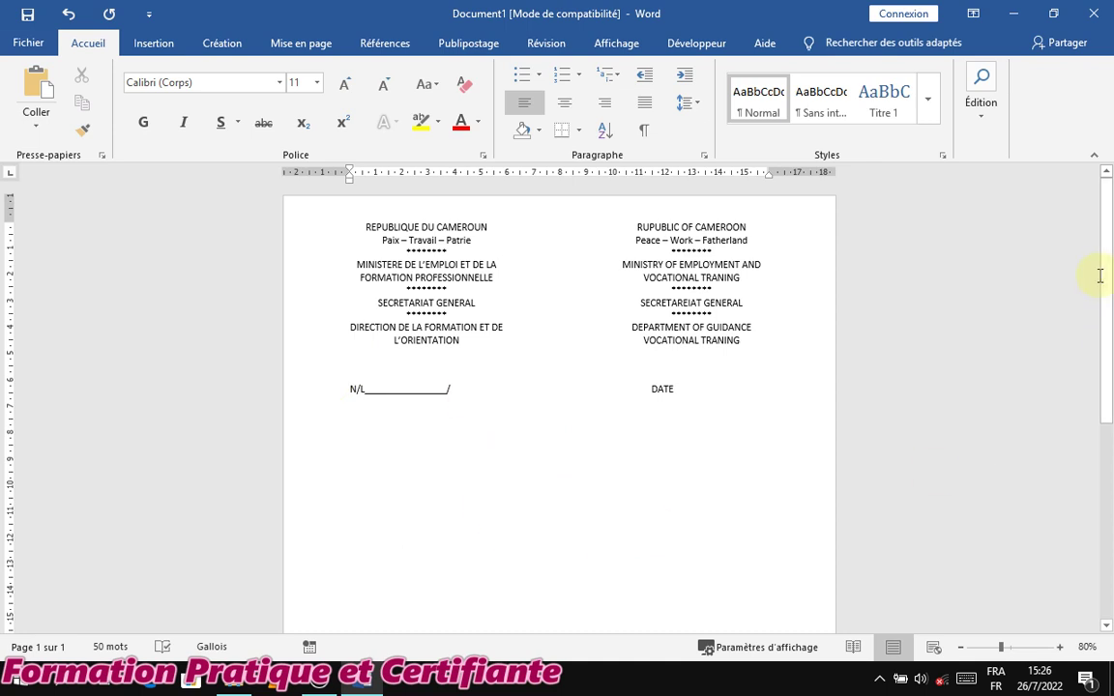
scroll(1101, 541, down, 5)
scroll(1103, 290, up, 5)
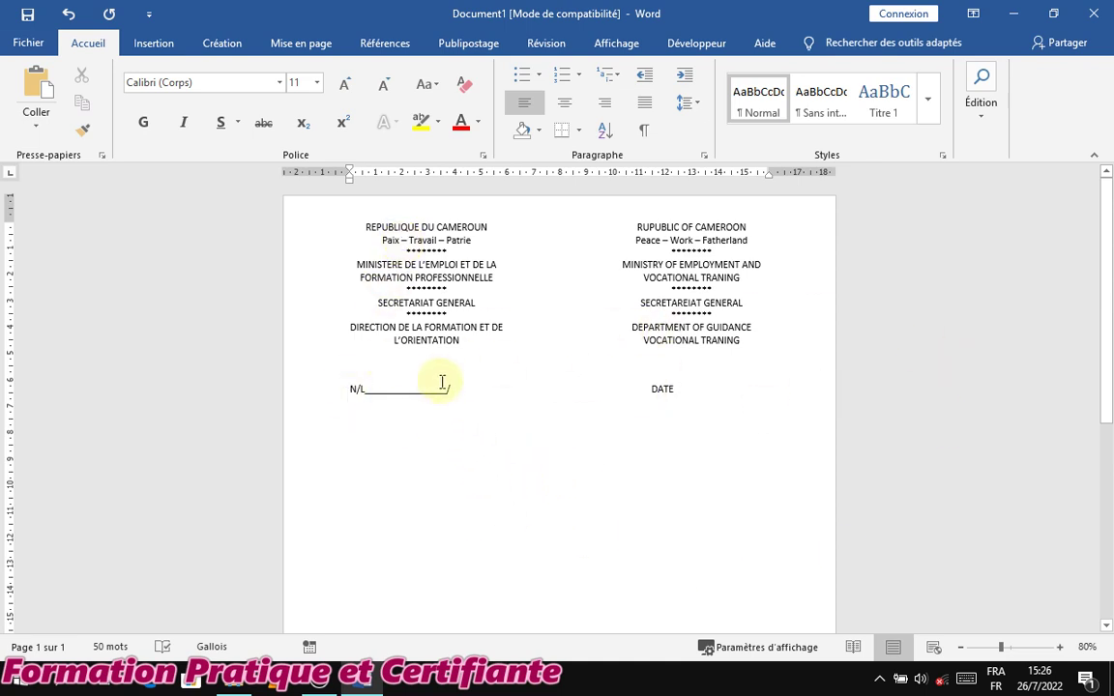
drag(444, 390, 386, 390)
click(292, 456)
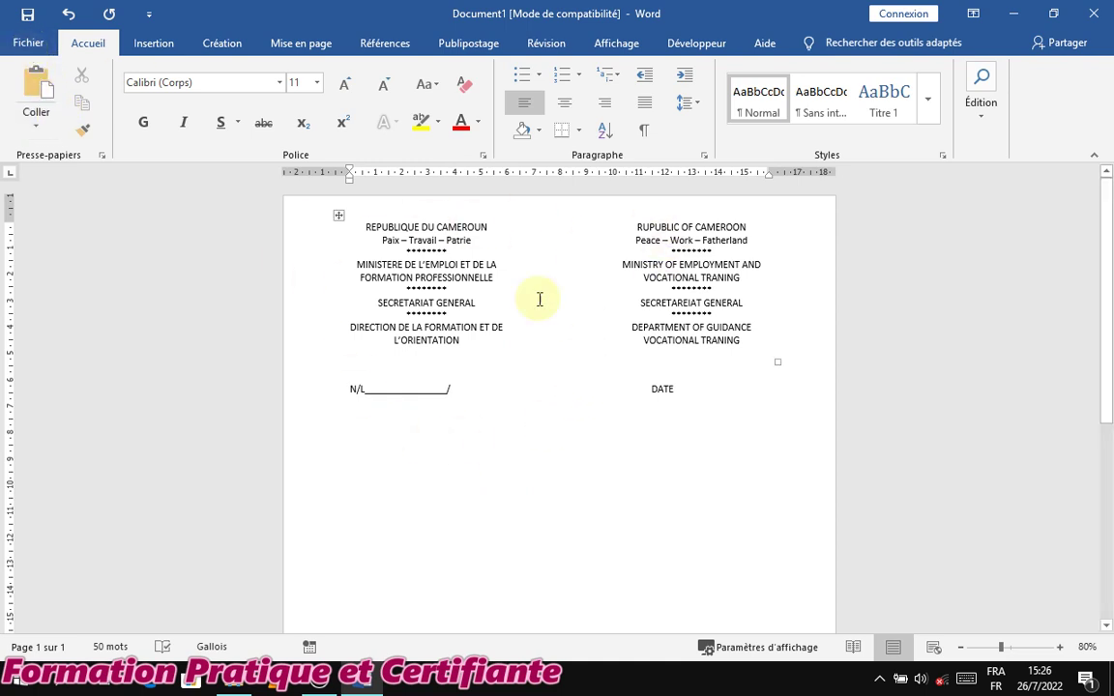
Step: Start saving the document under a new name and browse to the folder Documents > Modèles Office personnalisés
click(38, 45)
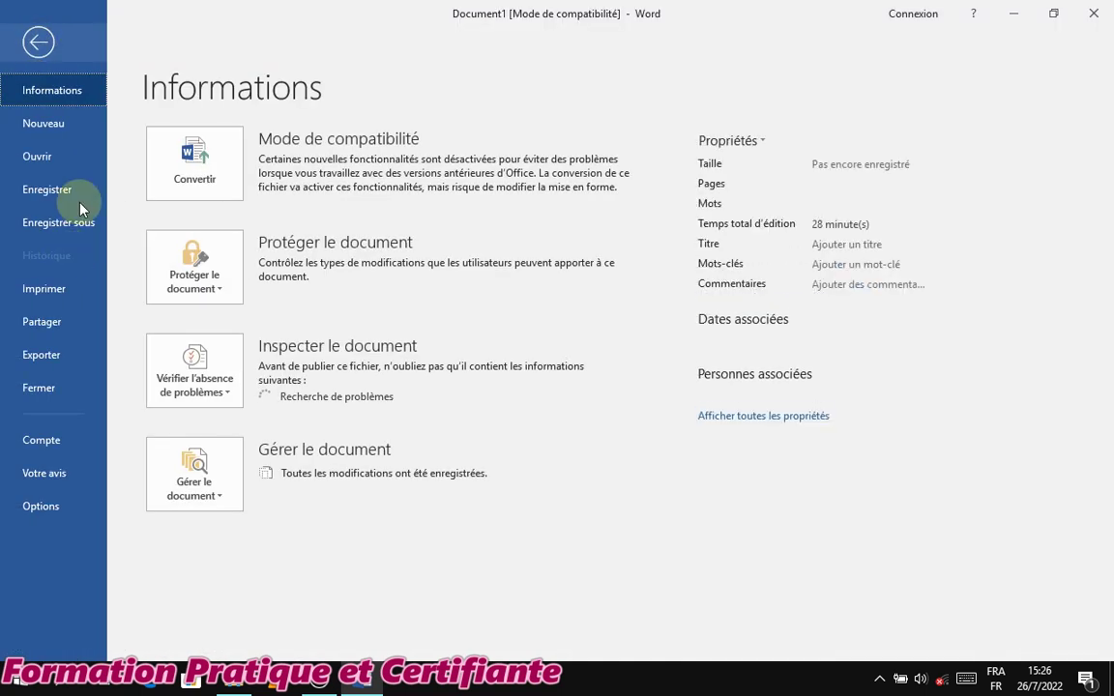
click(65, 225)
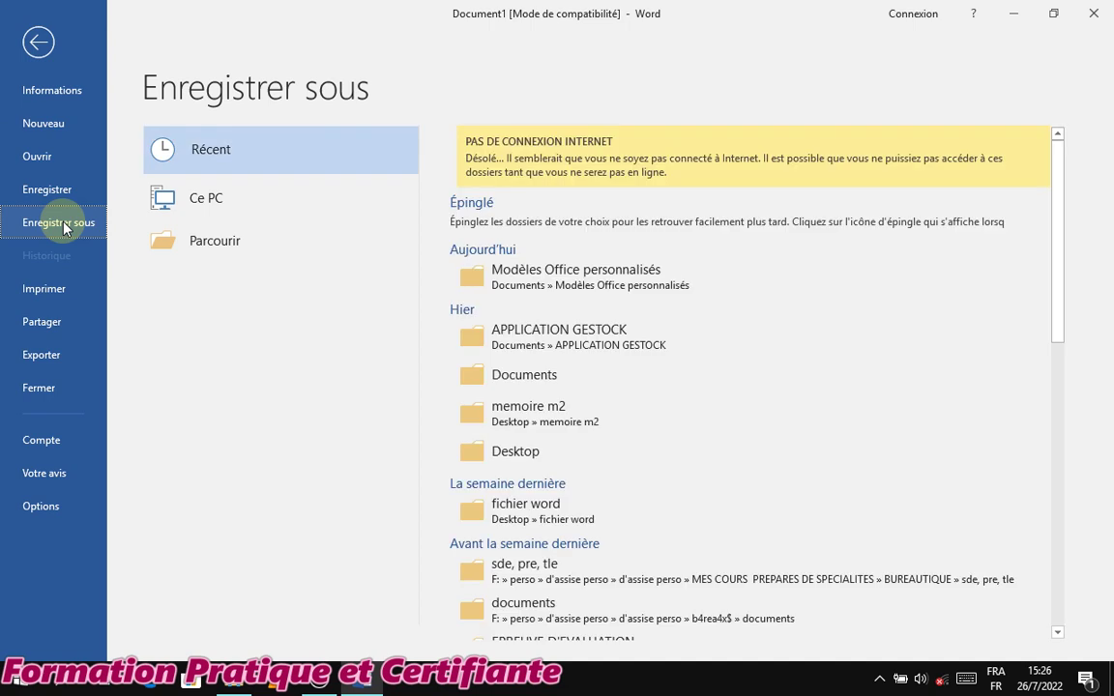
click(241, 254)
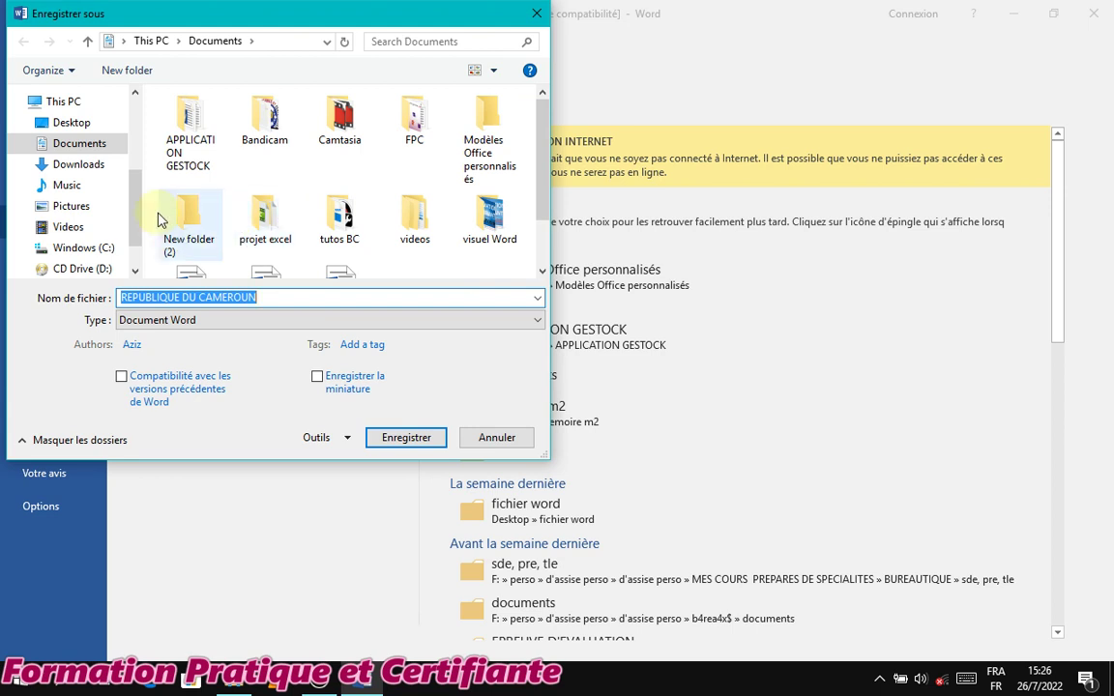
mouse_move(133, 203)
mouse_down()
mouse_move(134, 159)
mouse_move(138, 189)
mouse_up()
scroll(122, 173, up, 1)
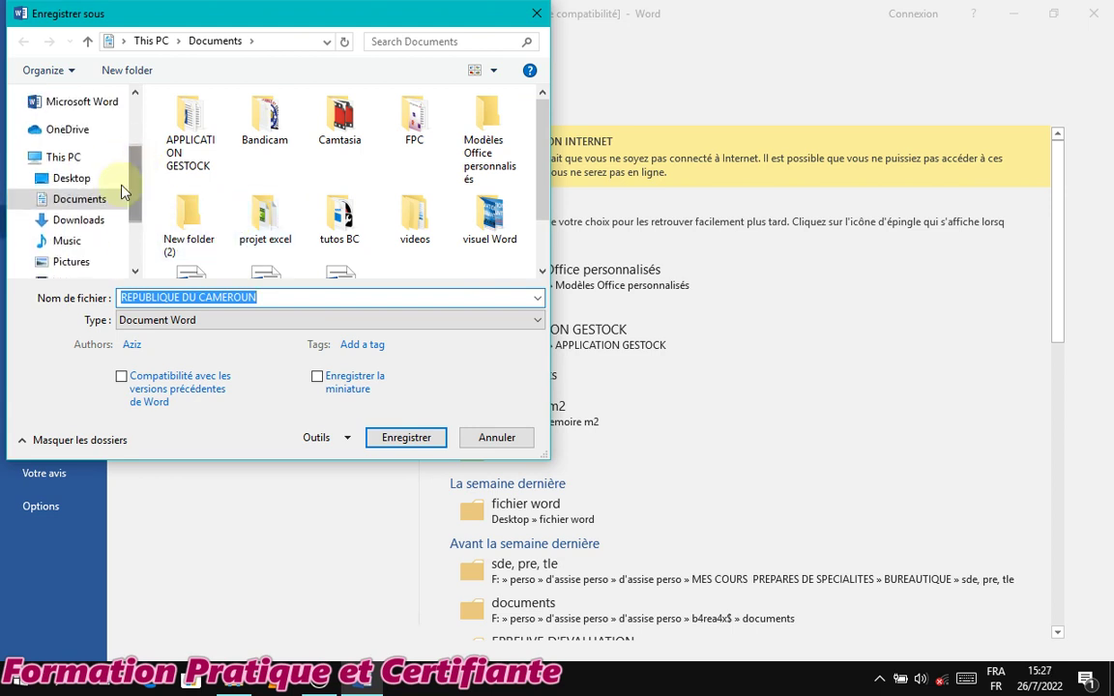
click(95, 211)
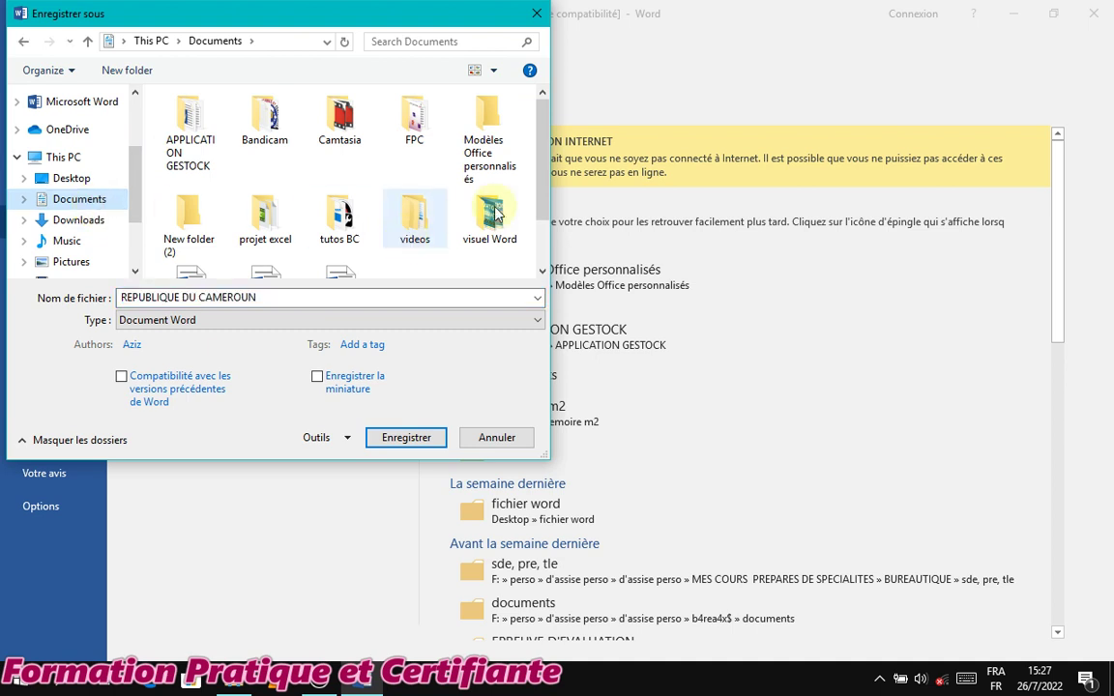
scroll(542, 179, down, 2)
scroll(542, 179, up, 2)
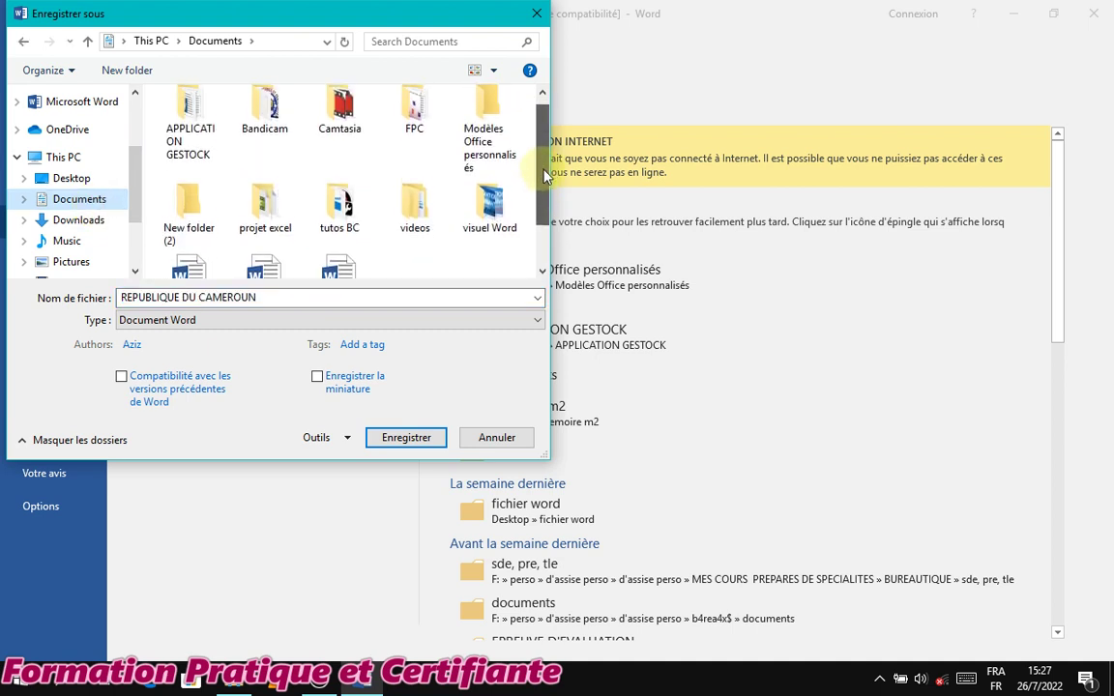
click(492, 140)
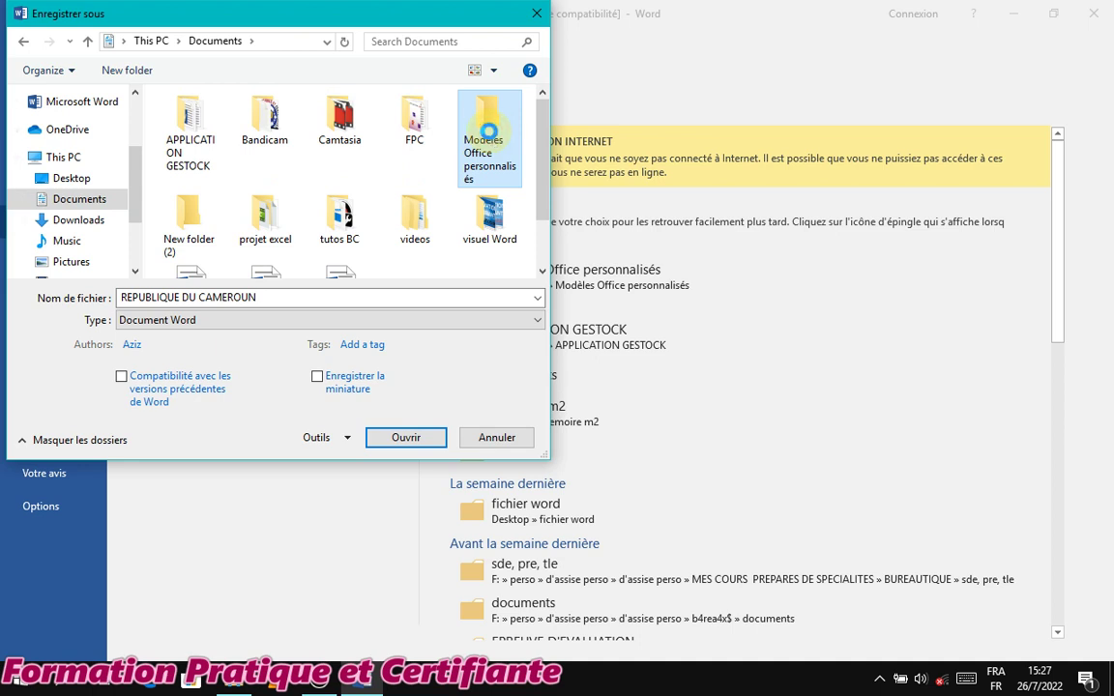
double_click(492, 140)
Step: Save the document as a Word template (Modèle Word) named "LETTRE ADMINISTRATIVE", accepting the compatibility change
click(288, 299)
key(ctrl+a)
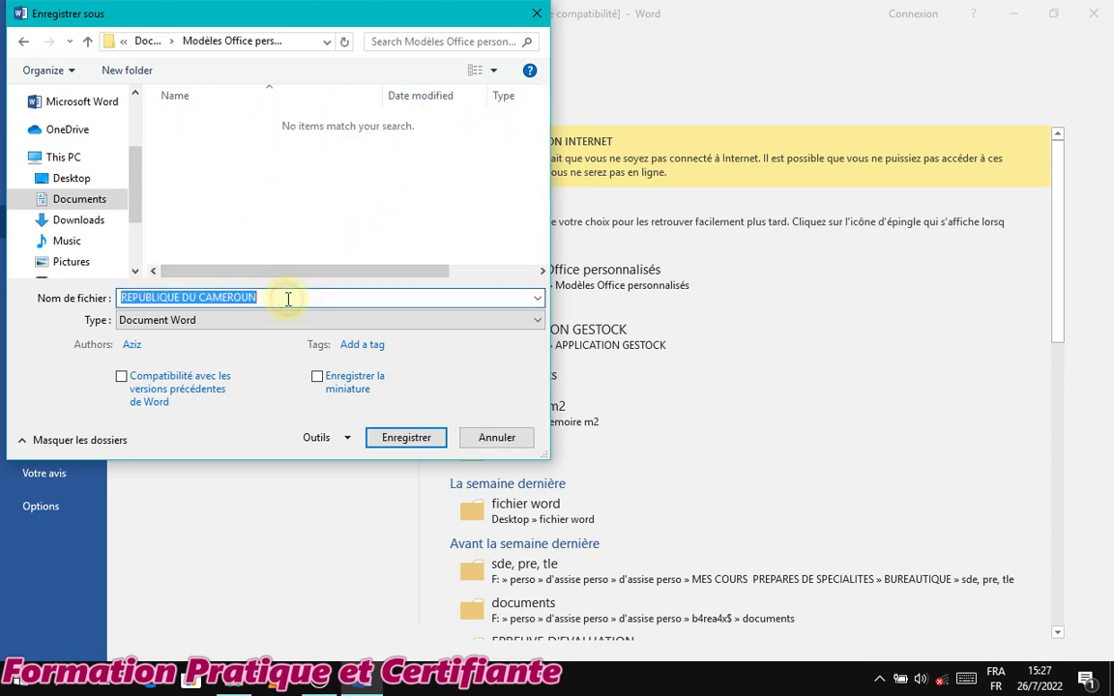
text(LETTRE ADMINISTRATIVE)
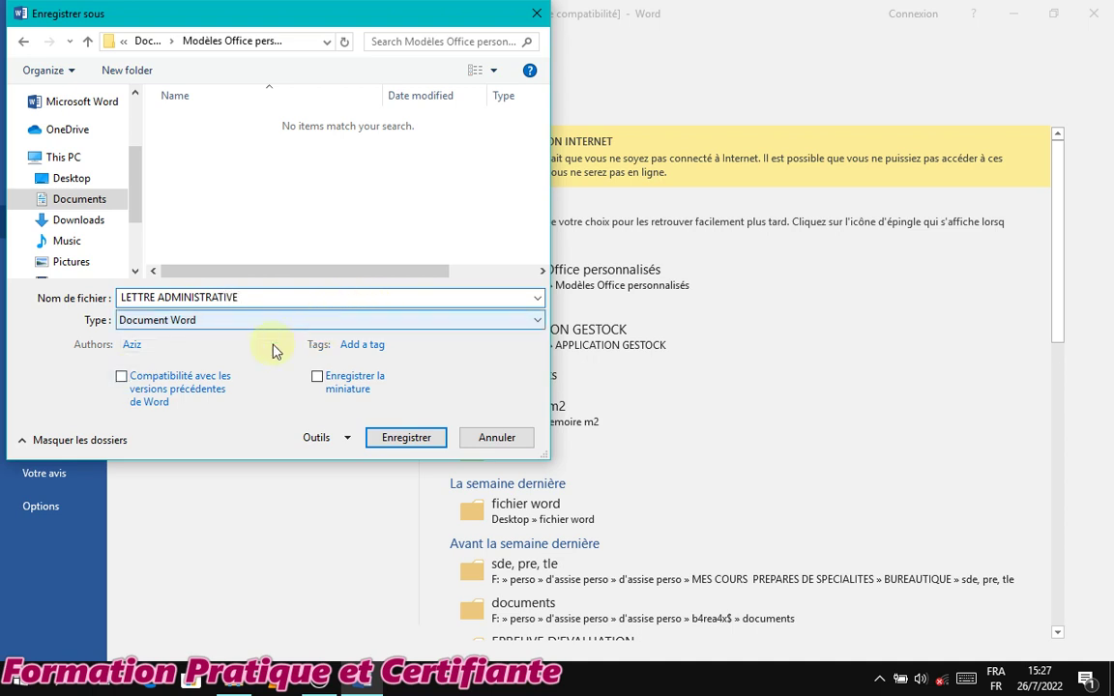
click(221, 323)
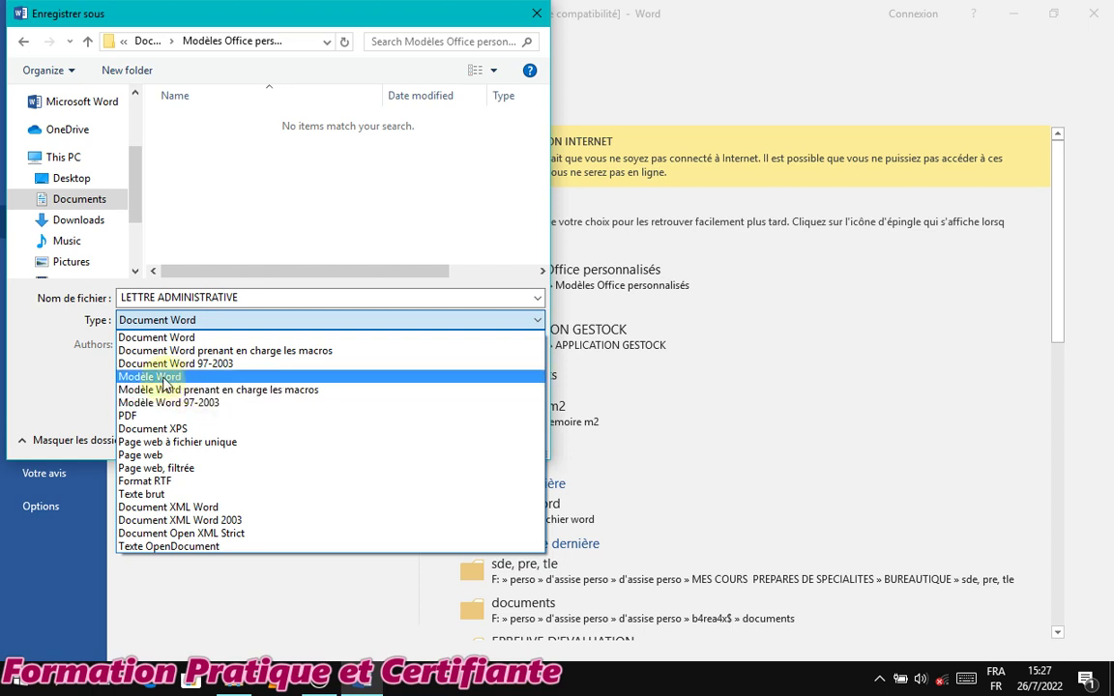
click(261, 321)
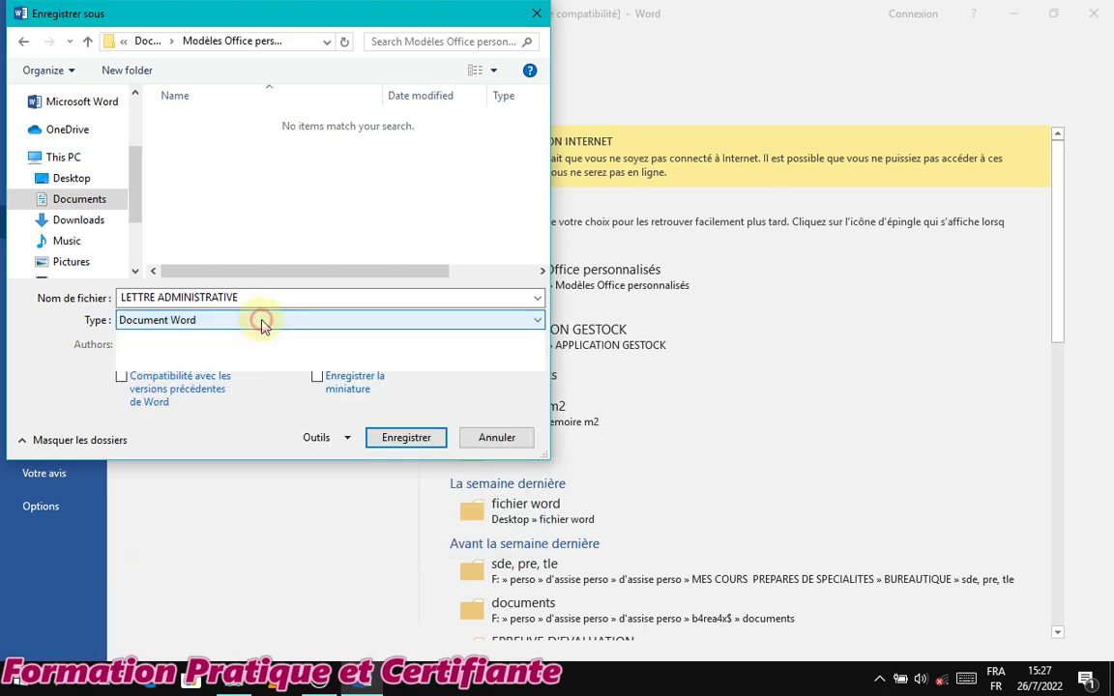
click(261, 319)
click(179, 380)
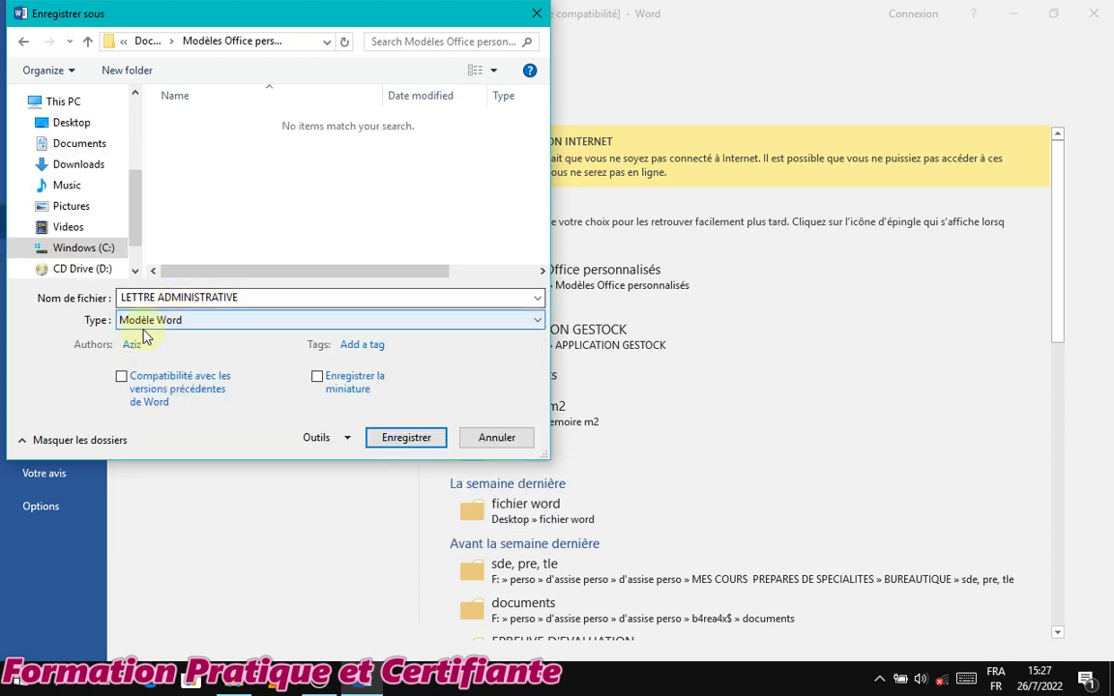
click(407, 441)
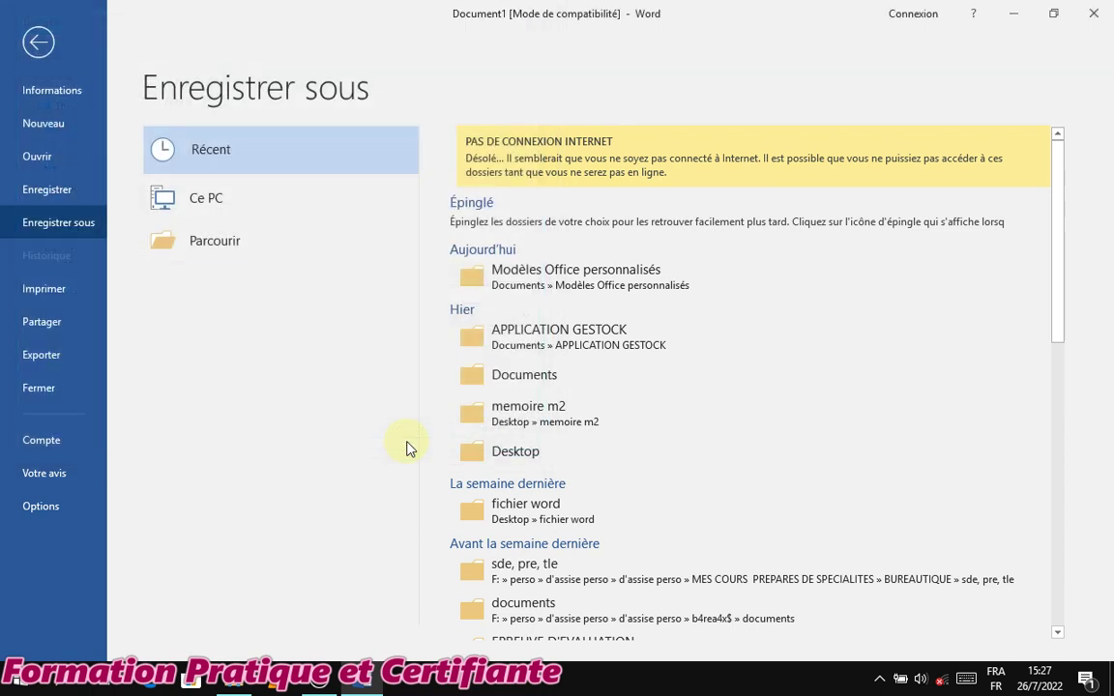
click(620, 385)
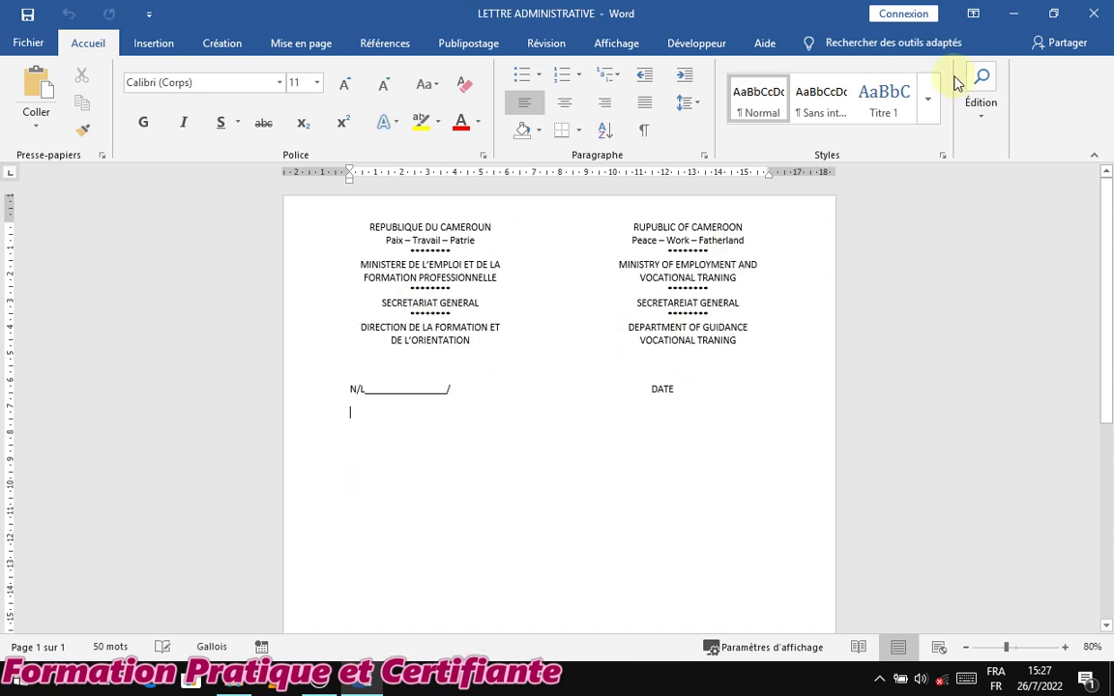
Step: Close the saved template and relaunch Word
click(1097, 13)
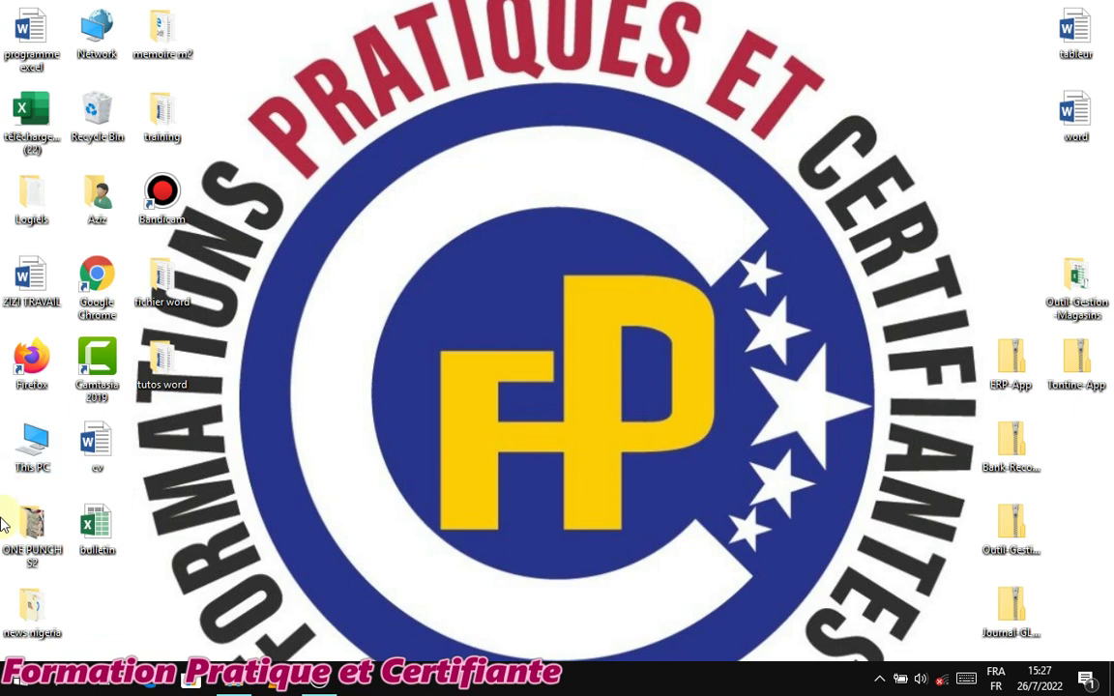
click(21, 683)
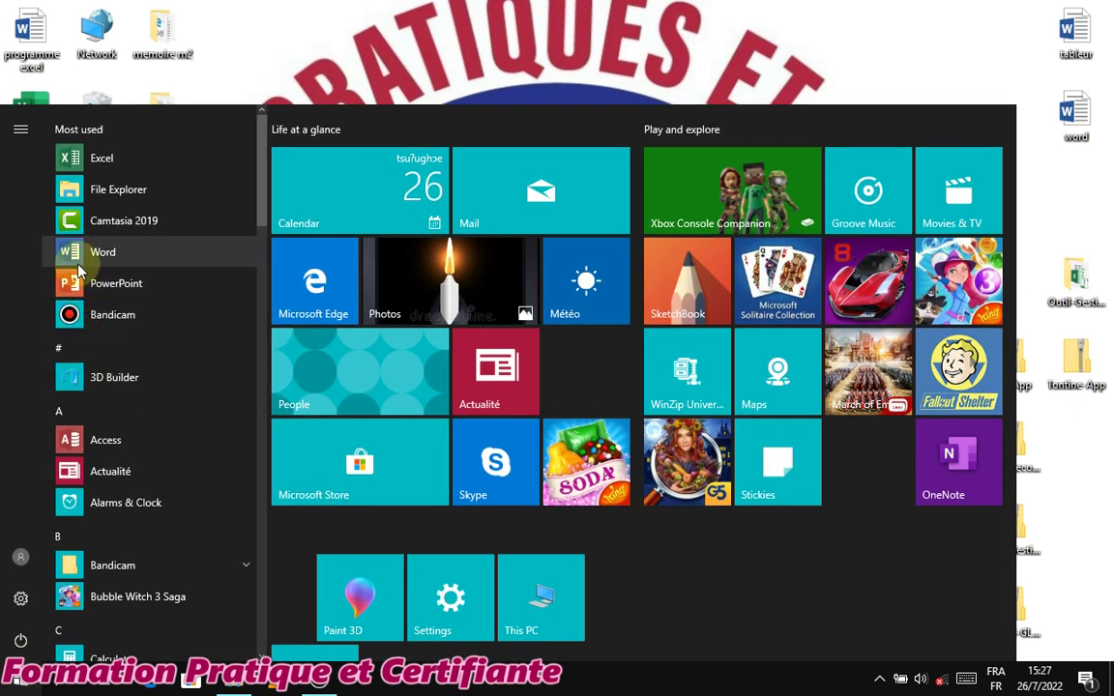
double_click(87, 263)
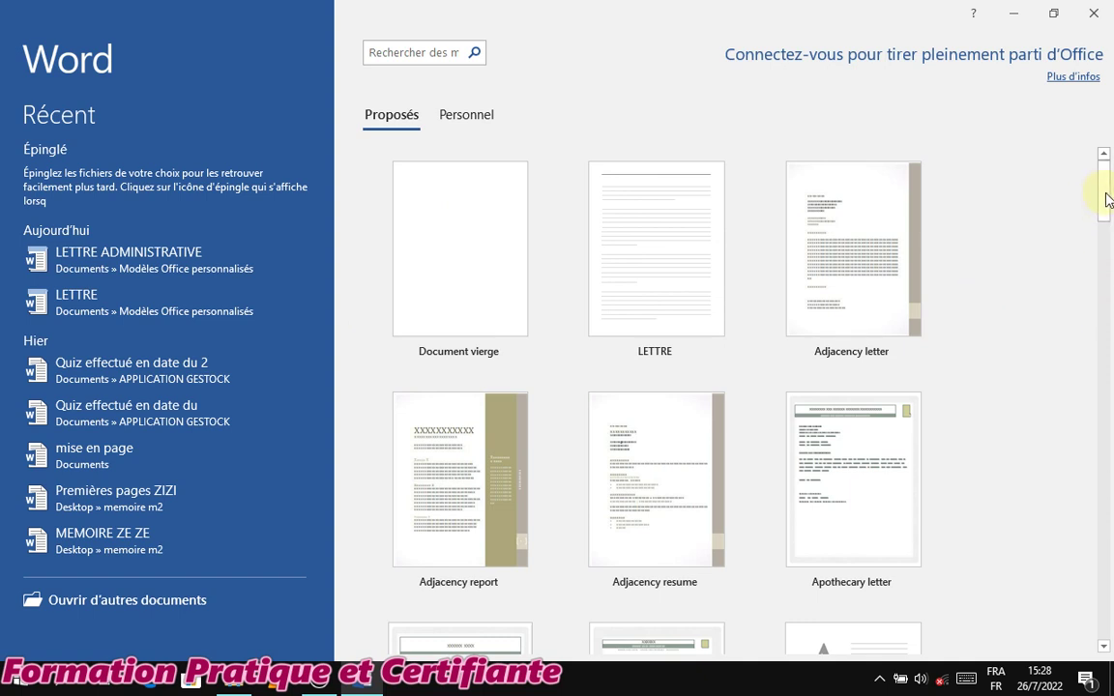
Step: Create a new document from the personal template LETTRE ADMINISTRATIVE
drag(1105, 222, 1104, 418)
drag(1110, 530, 1097, 153)
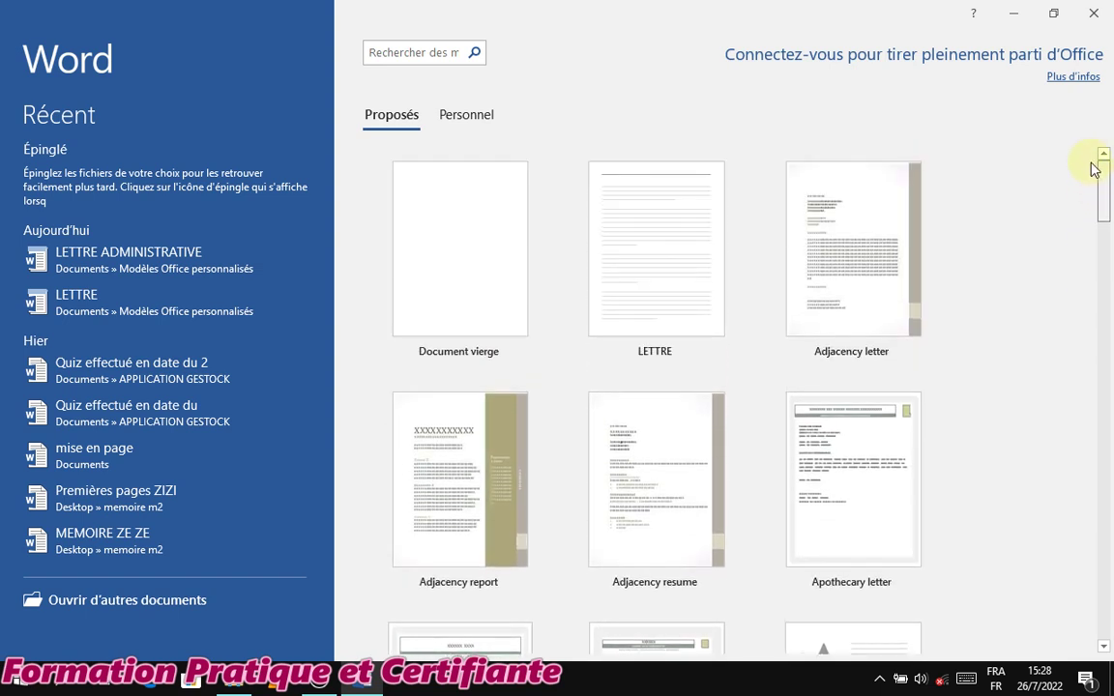
click(469, 115)
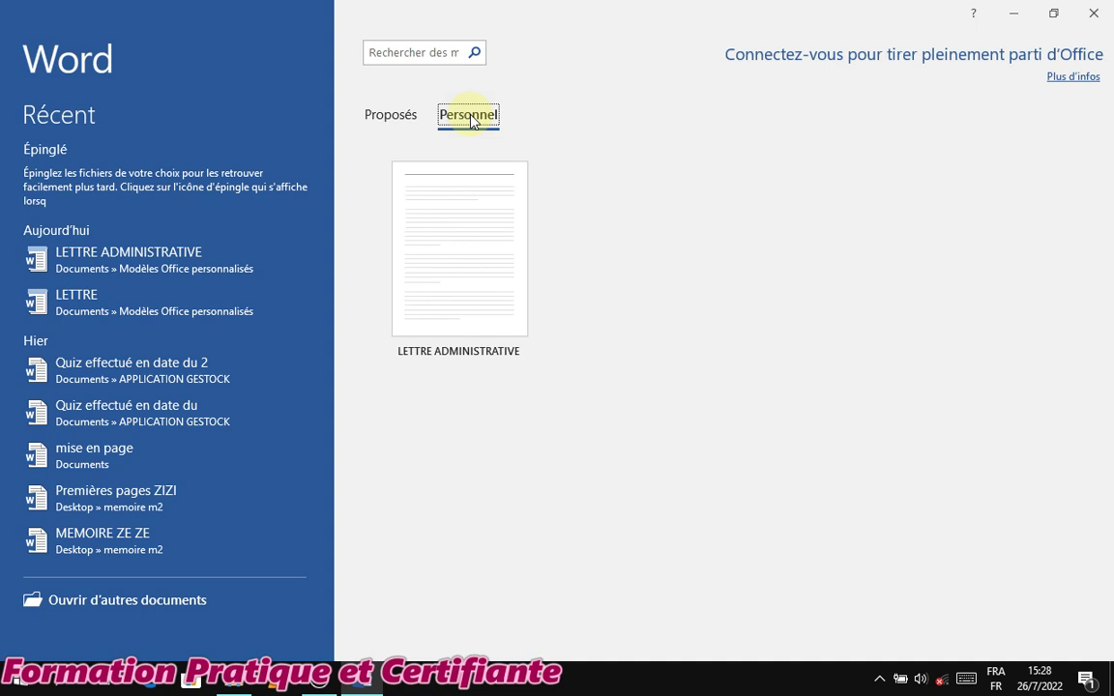
click(398, 123)
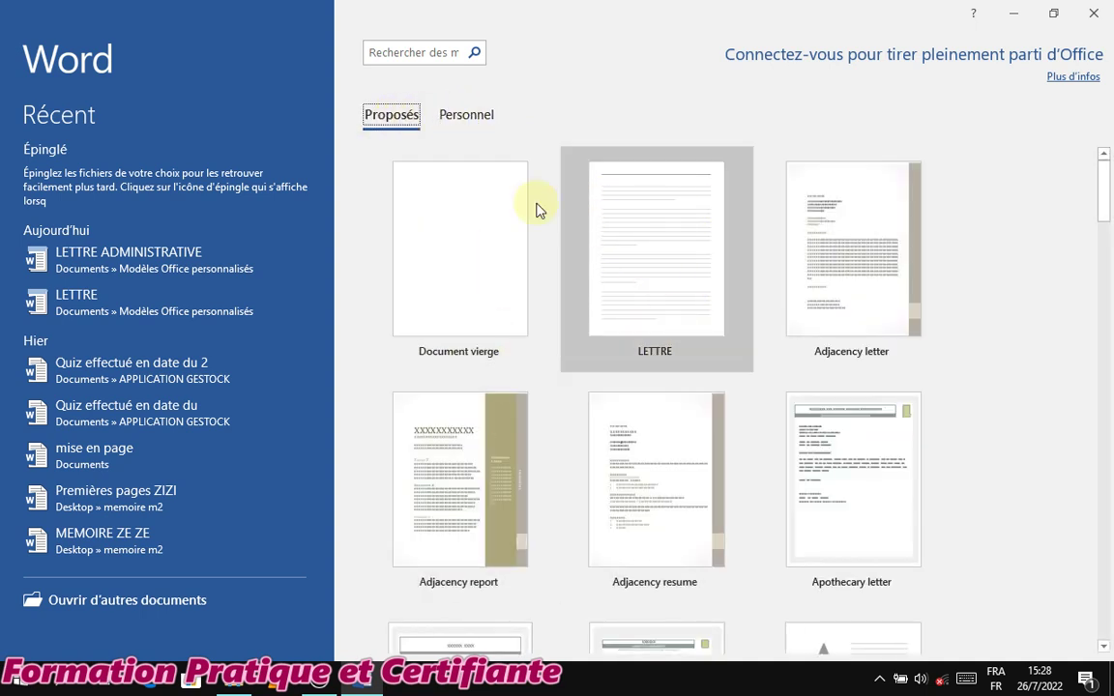
click(464, 112)
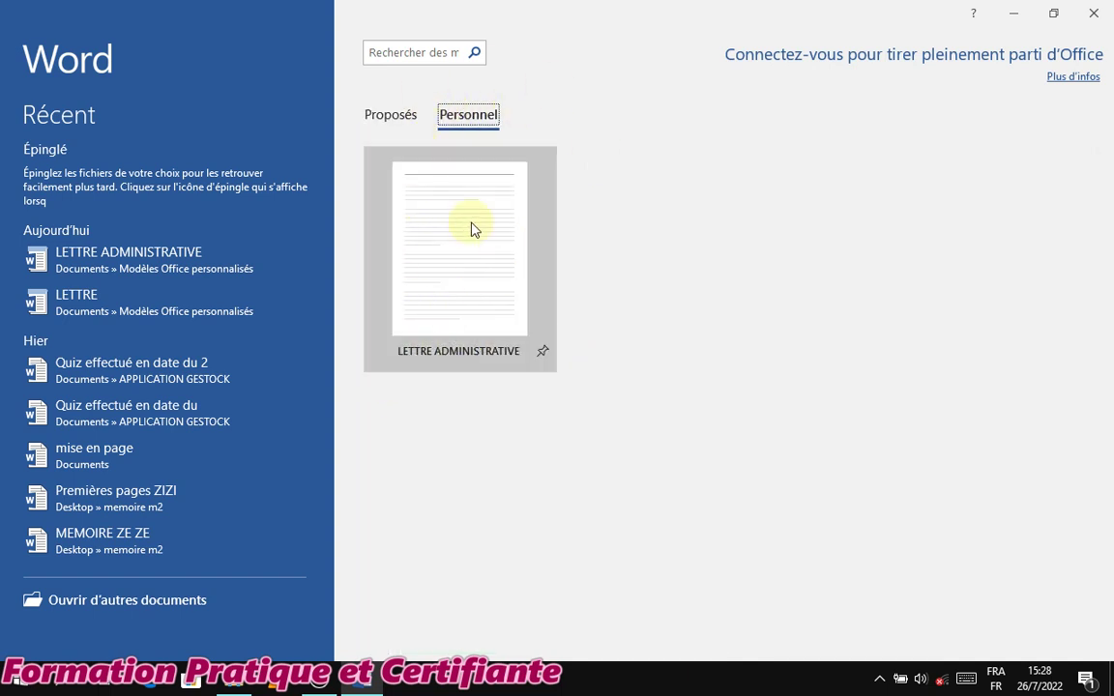
click(457, 259)
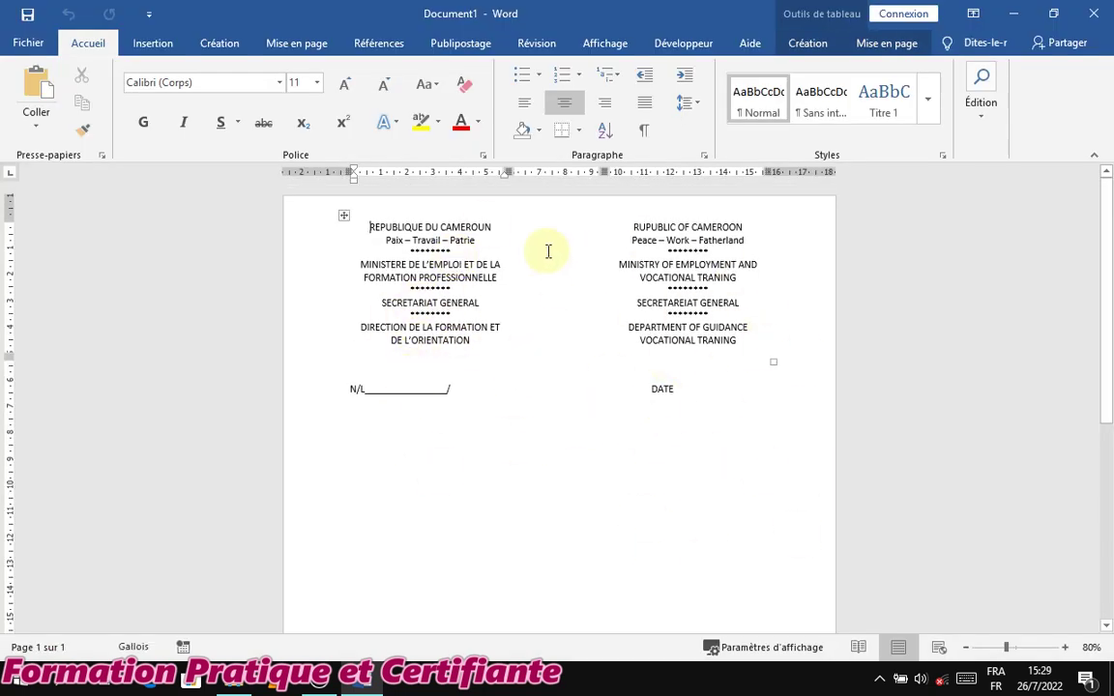
Step: Below the reference line, add the lines "LE MINISTRE", "A" and "MONSIEUR LE DIRECTEUR GENERAL", indented to about 10.5 cm and centred
click(368, 435)
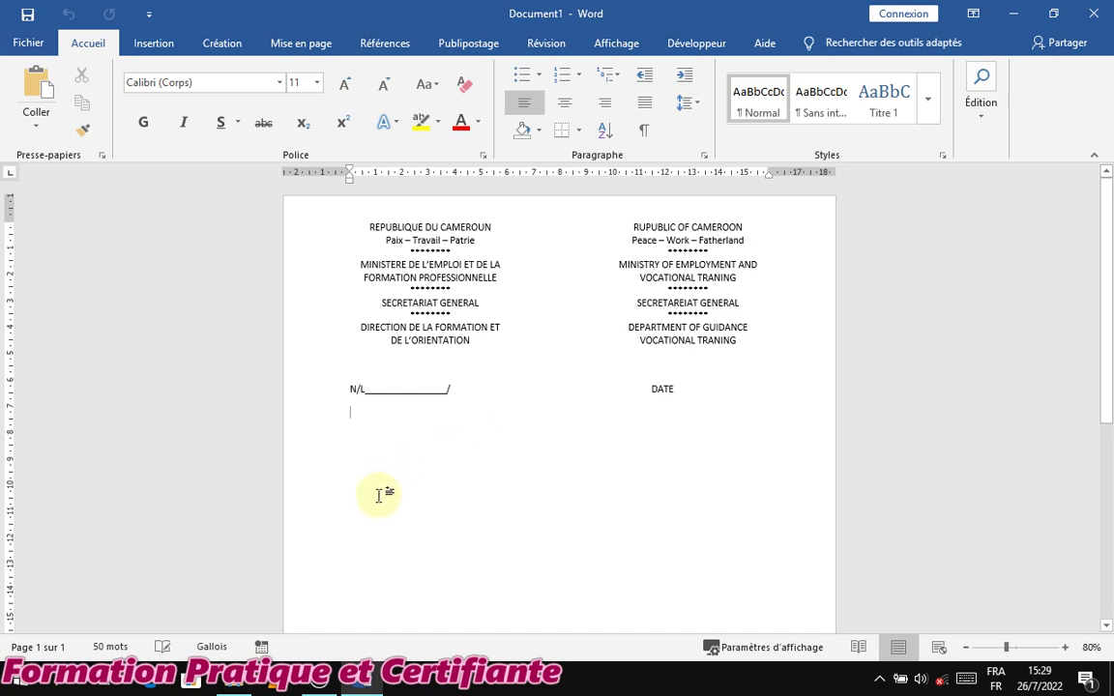
key(Return)
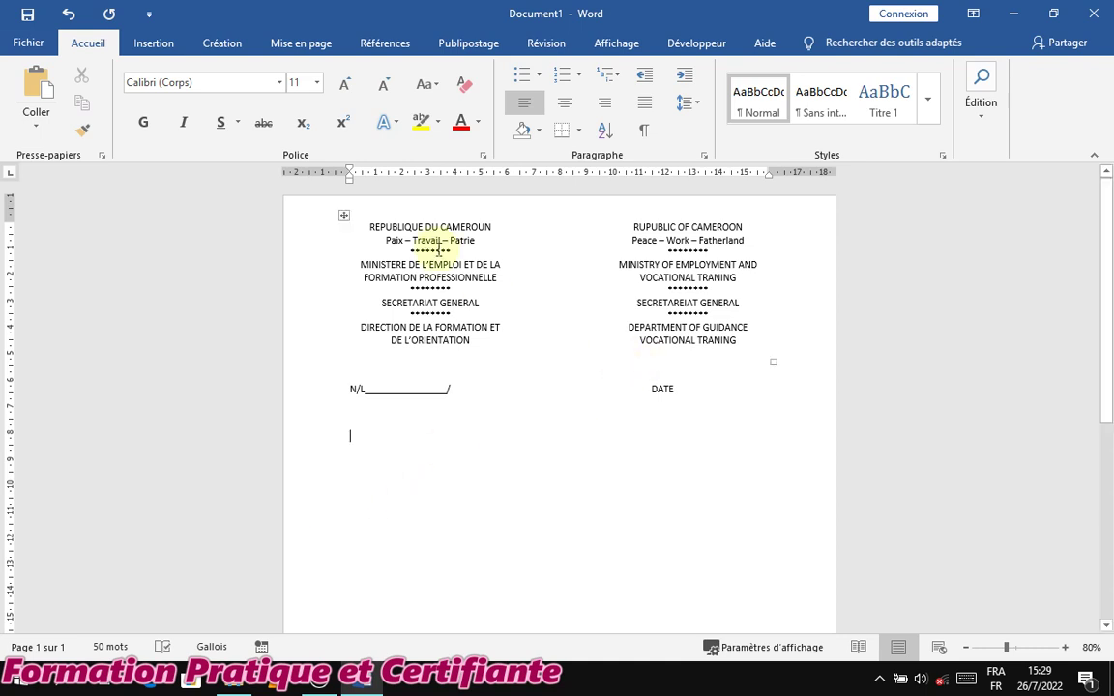
mouse_move(349, 182)
mouse_down()
mouse_move(638, 217)
mouse_move(627, 217)
mouse_up()
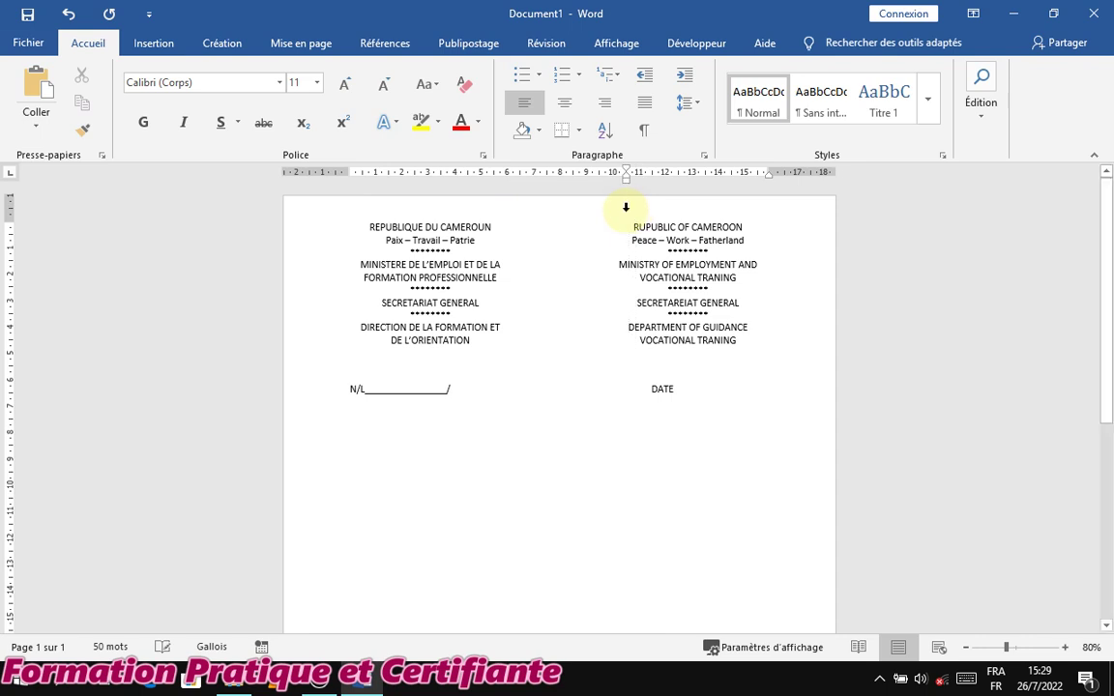
text(L)
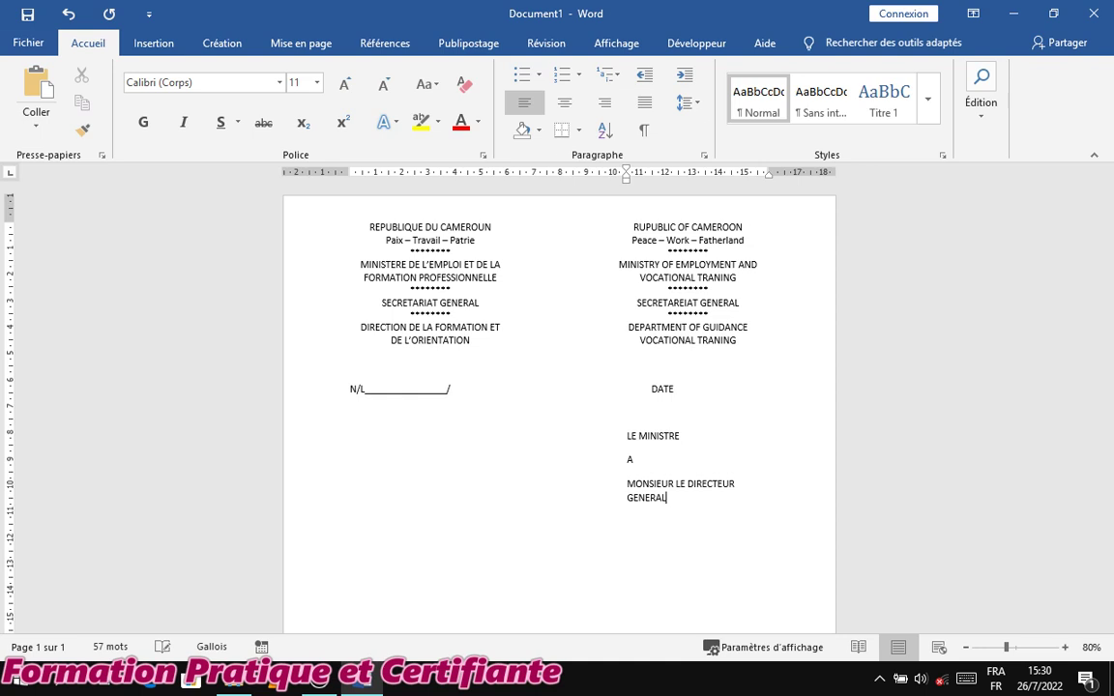
drag(627, 436, 696, 492)
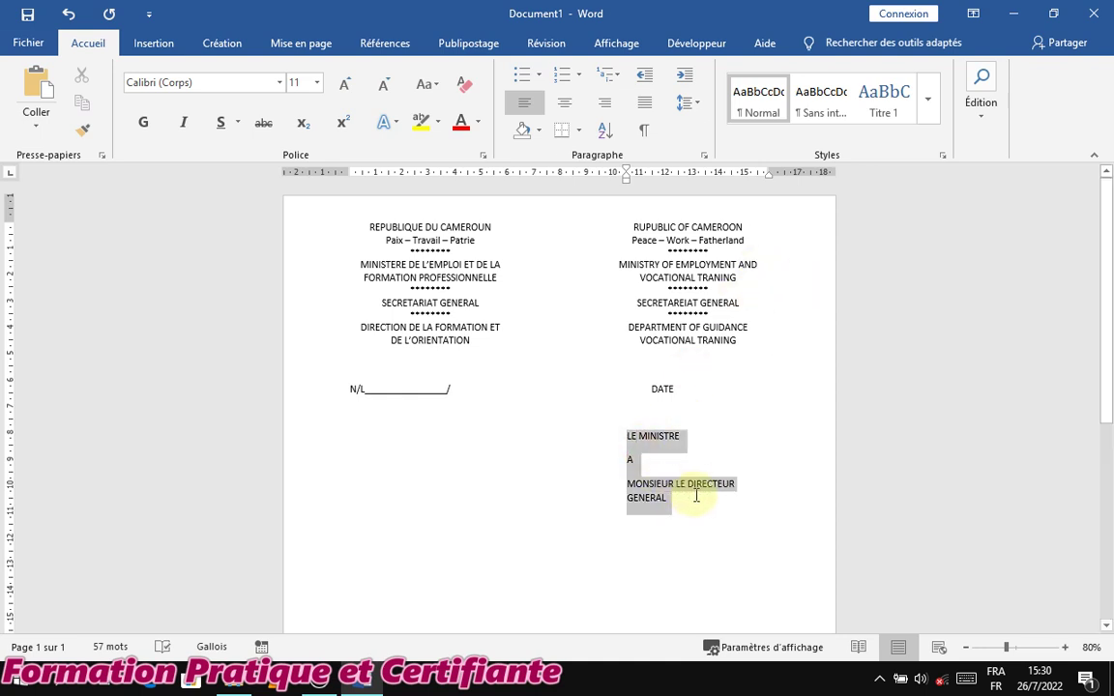
click(565, 102)
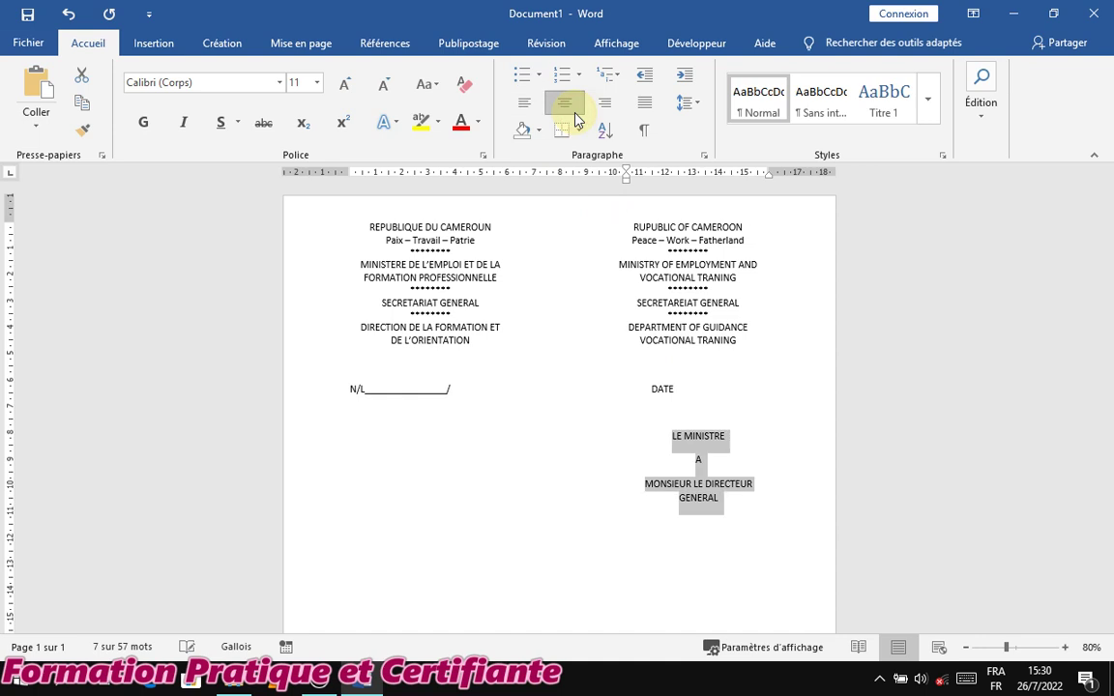
Step: Add a left-aligned, unindented line reading "OBJET:" below the addressee block
click(737, 497)
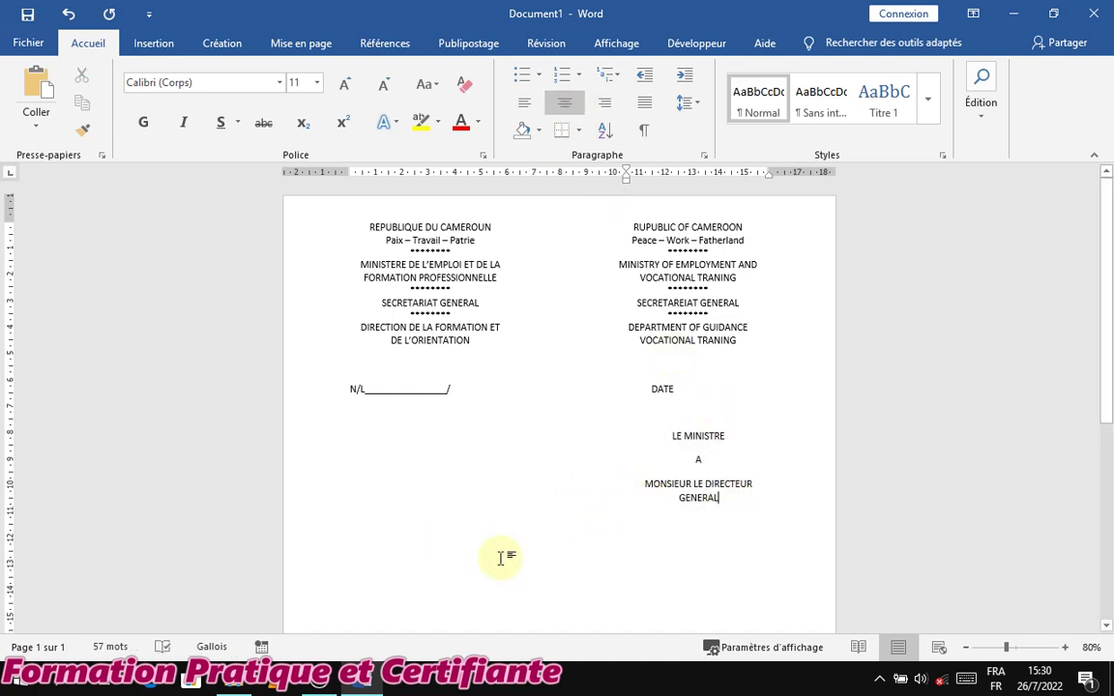
key(Return)
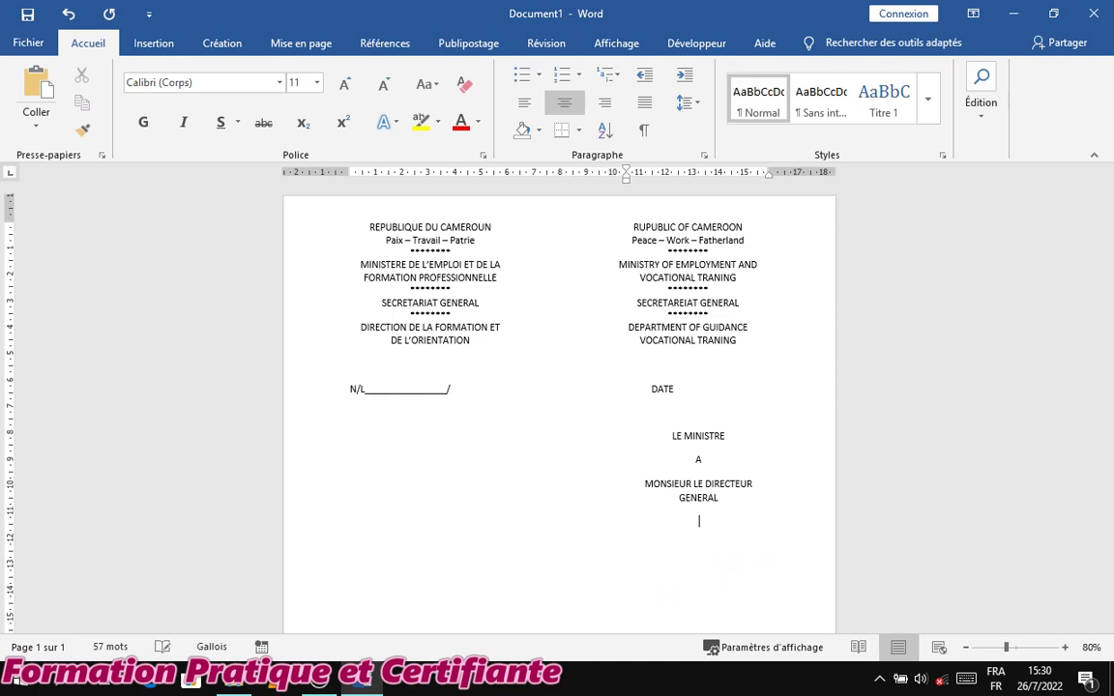
key(ctrl+shift+g)
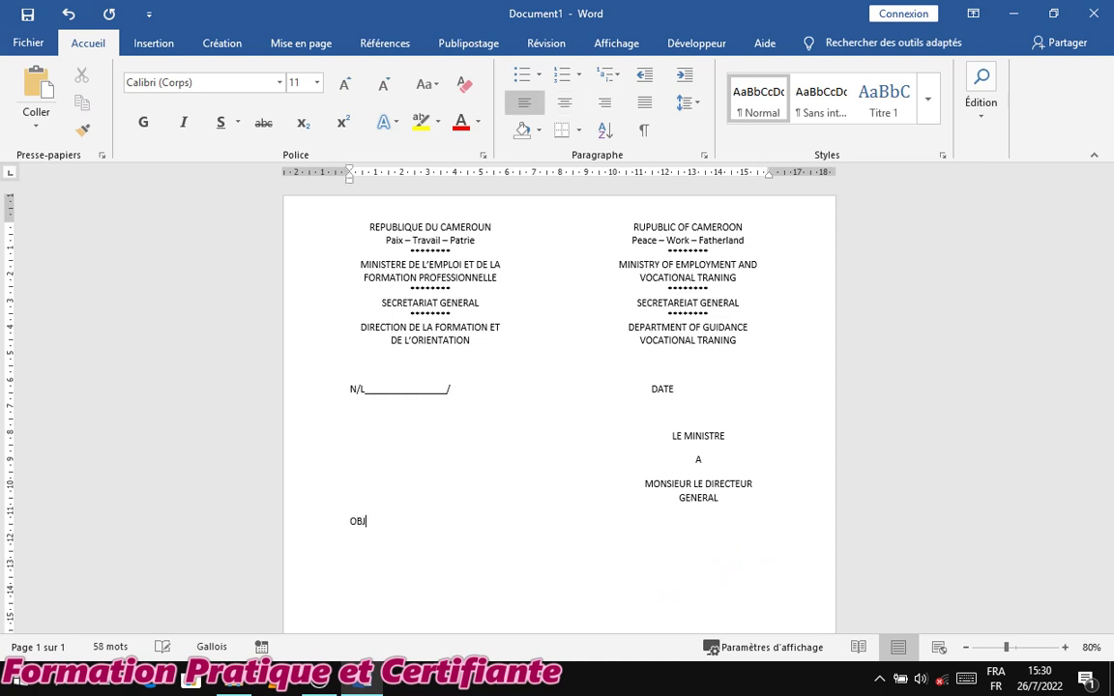
text(OBJET:)
drag(1106, 324, 1081, 326)
scroll(1084, 333, down, 3)
scroll(1087, 338, up, 2)
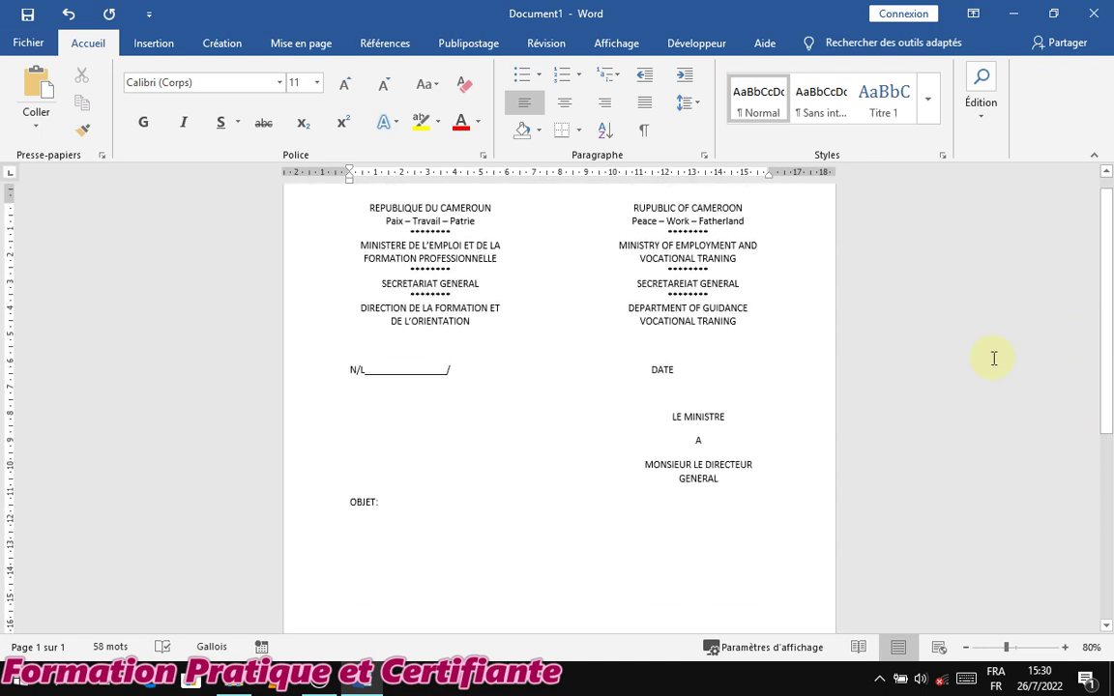
Step: Save the letter as the Word document "REPUBLIQUE DU CAMEROUN" in the Documents folder
click(37, 41)
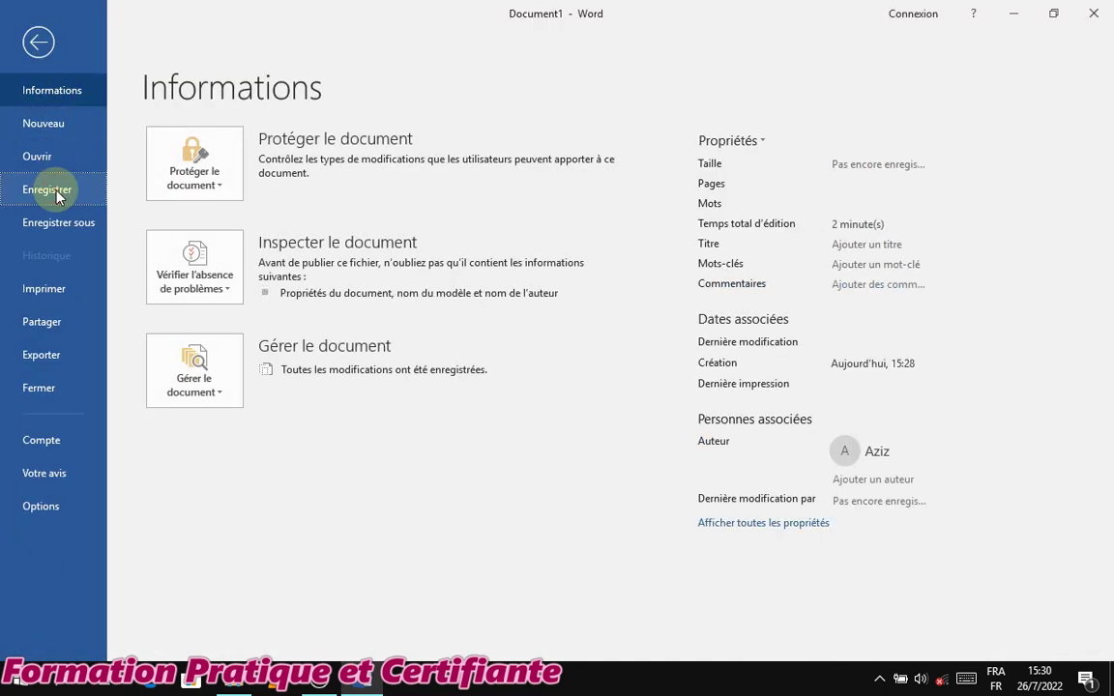
click(57, 192)
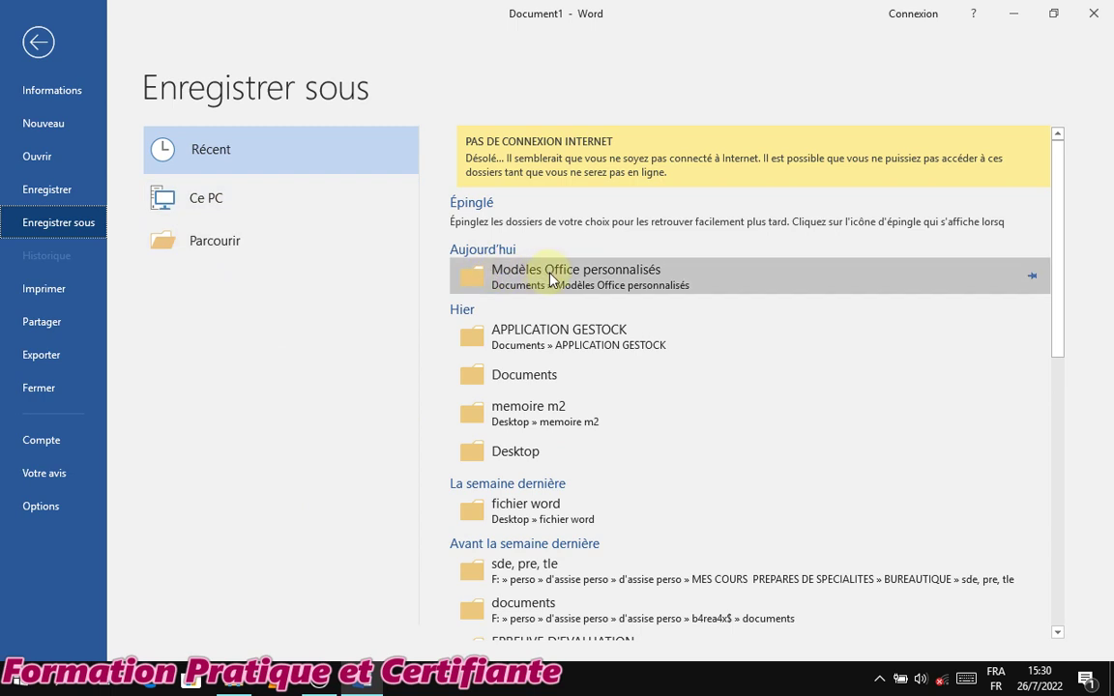
click(561, 377)
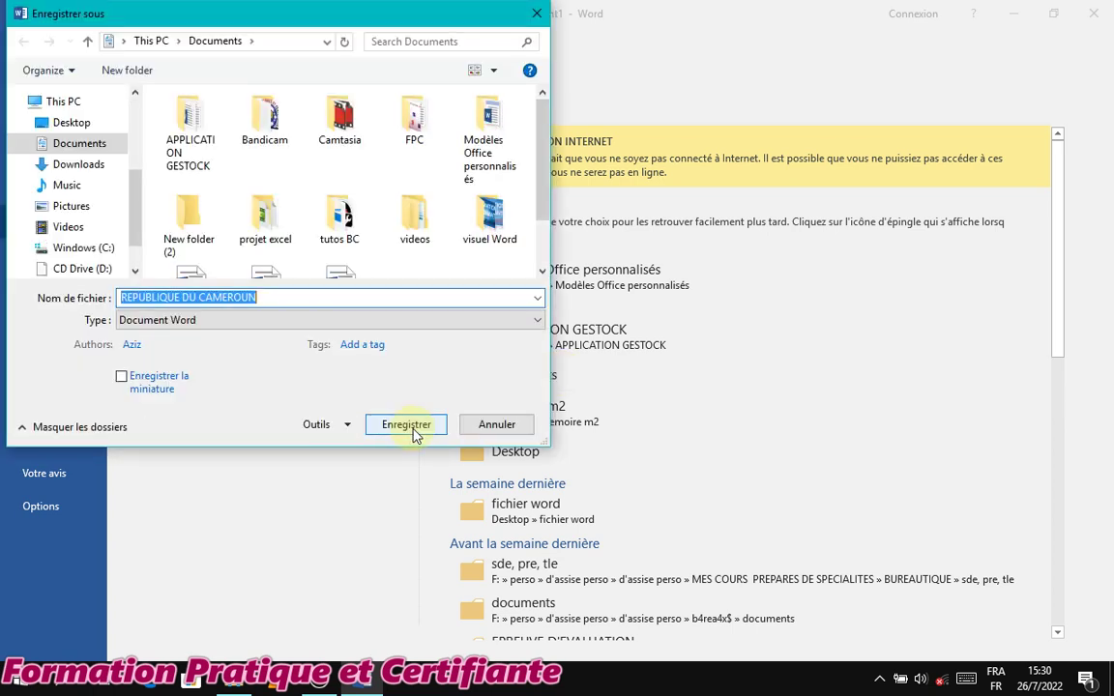
click(406, 426)
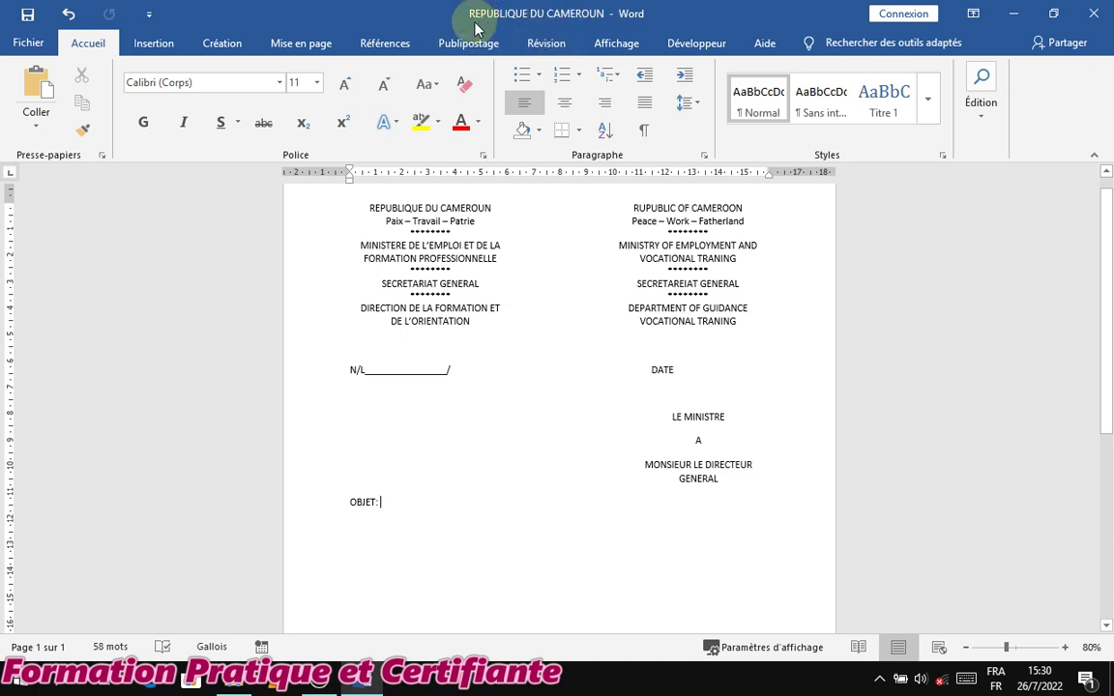
Step: Create another new document from the LETTRE ADMINISTRATIVE template and place the cursor below its reference line
click(31, 43)
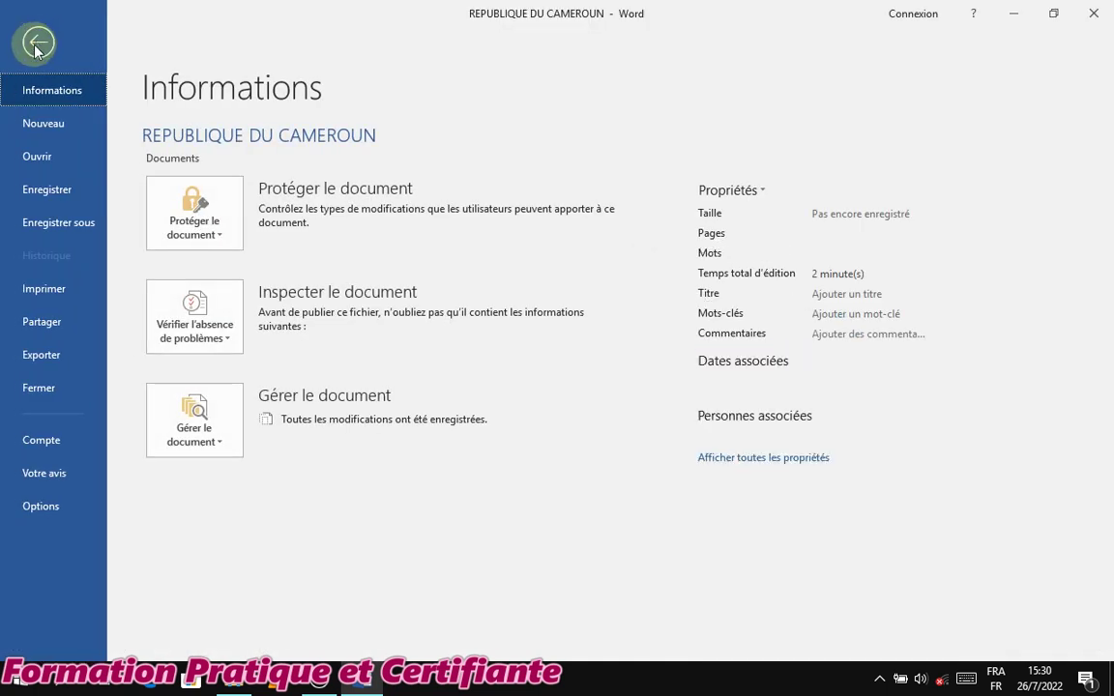
click(45, 126)
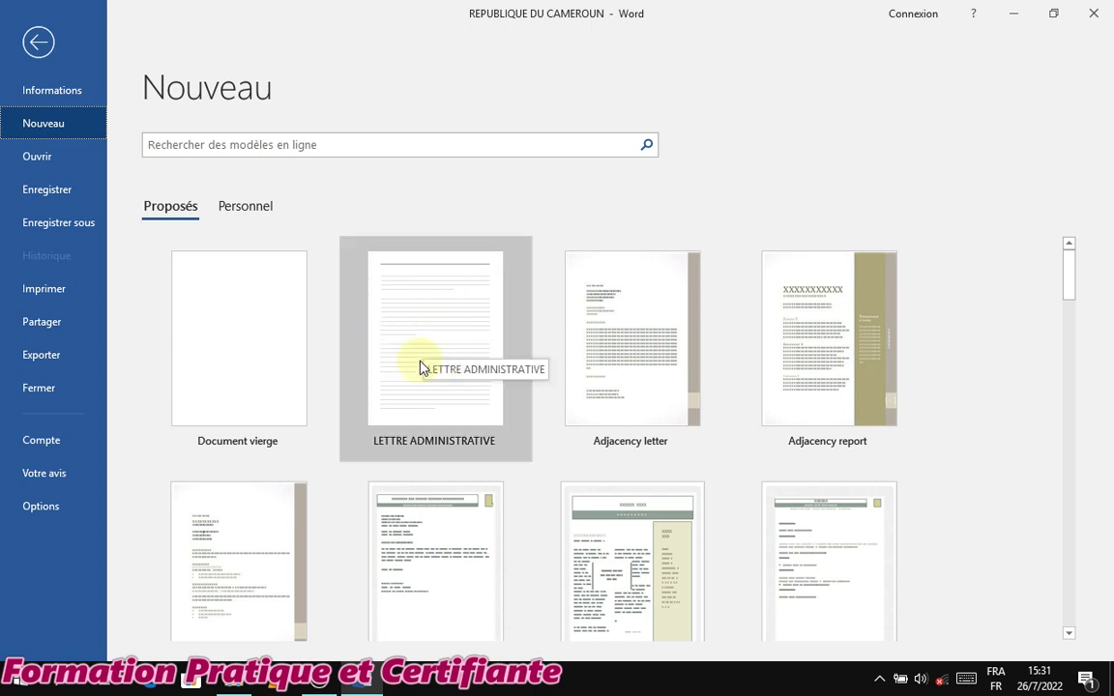
click(436, 339)
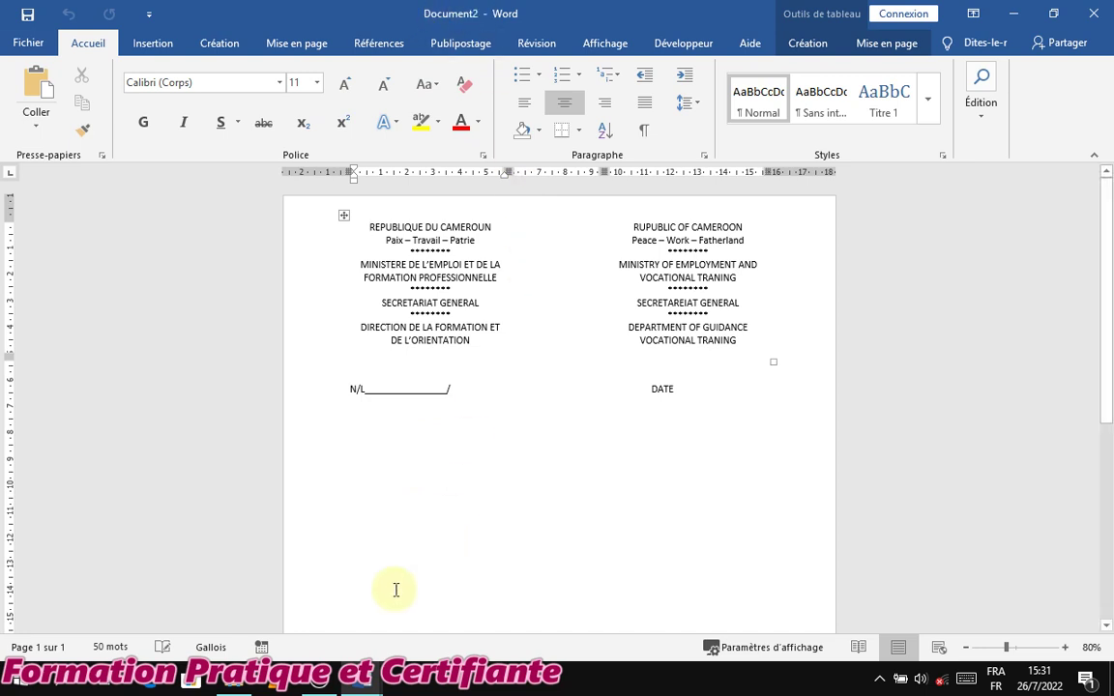
mouse_move(367, 682)
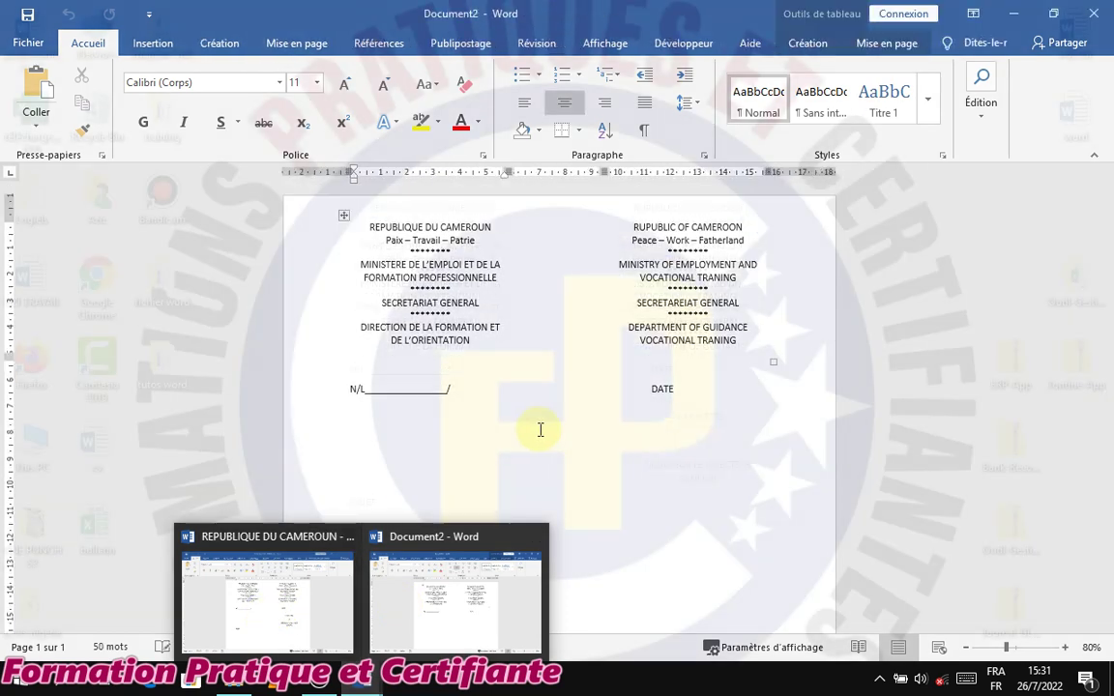
click(539, 428)
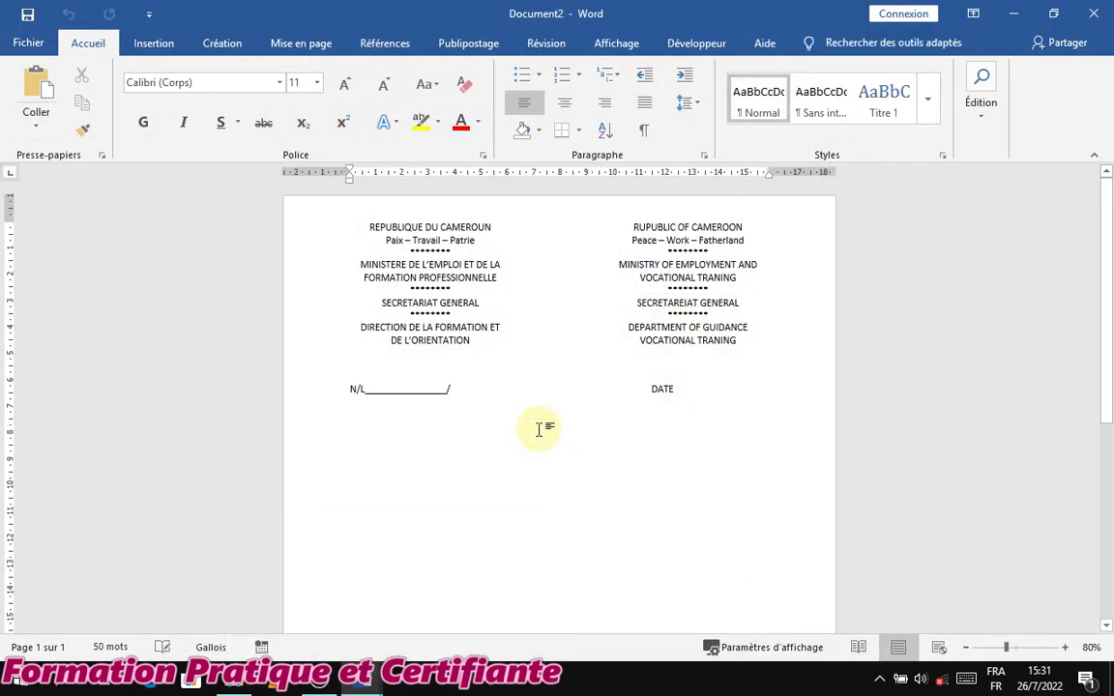